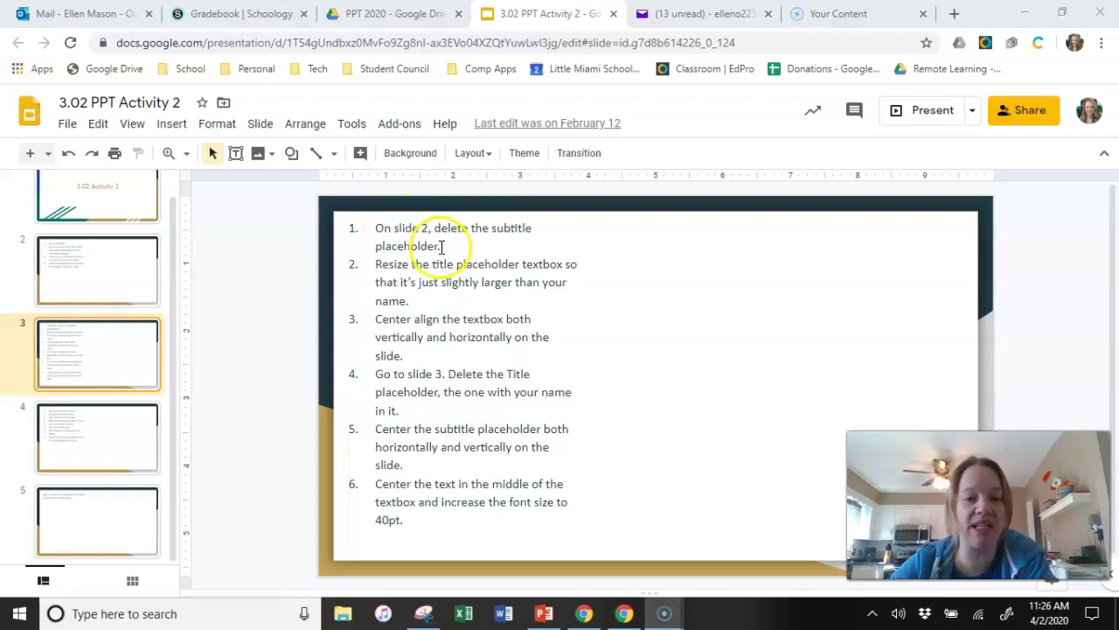
- Switch from the Google Slides instructions to the gradient PowerPoint presentation
{"action": "left_click", "coordinate": [544, 613]}
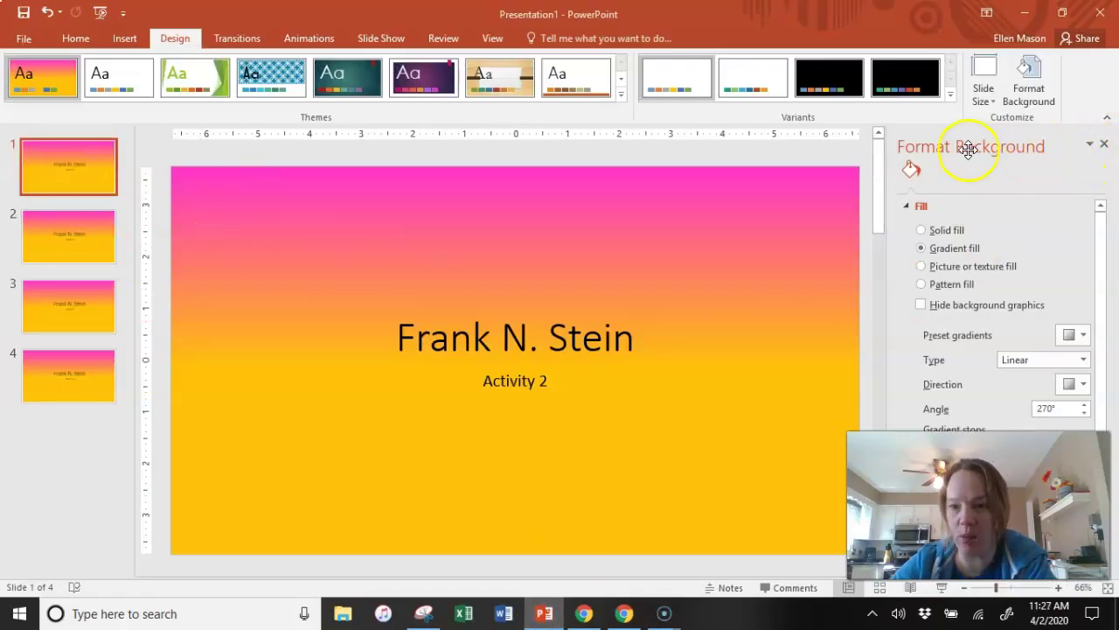
- Close the Format Background pane and delete slide 2's 'Activity 2' subtitle placeholder entirely
{"action": "left_click", "coordinate": [1107, 147]}
{"action": "left_click", "coordinate": [102, 272]}
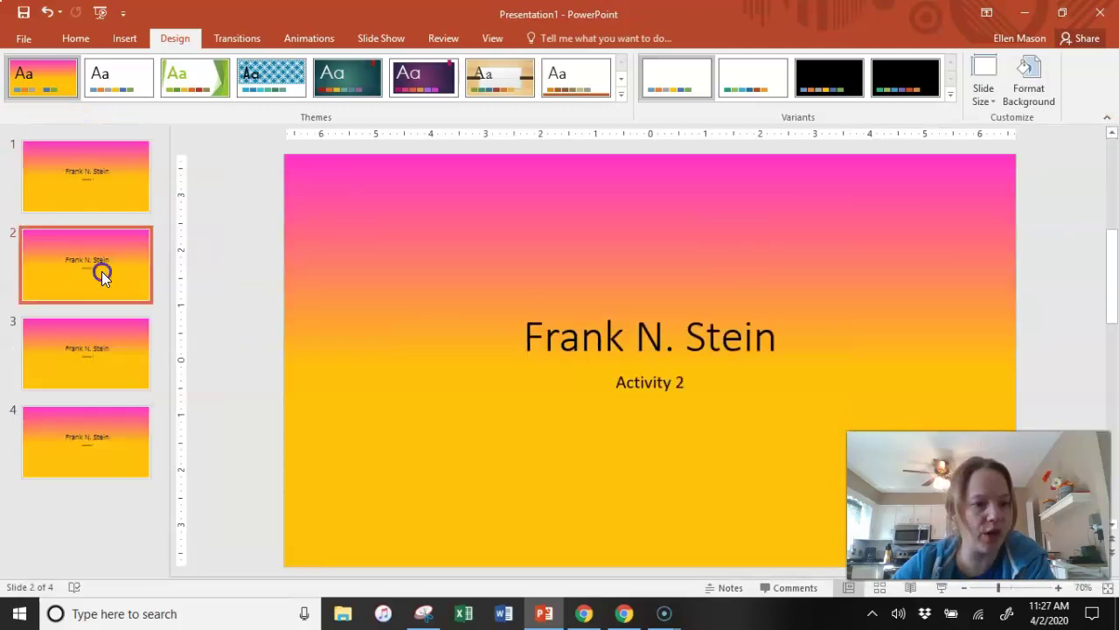
{"action": "left_click", "coordinate": [397, 437]}
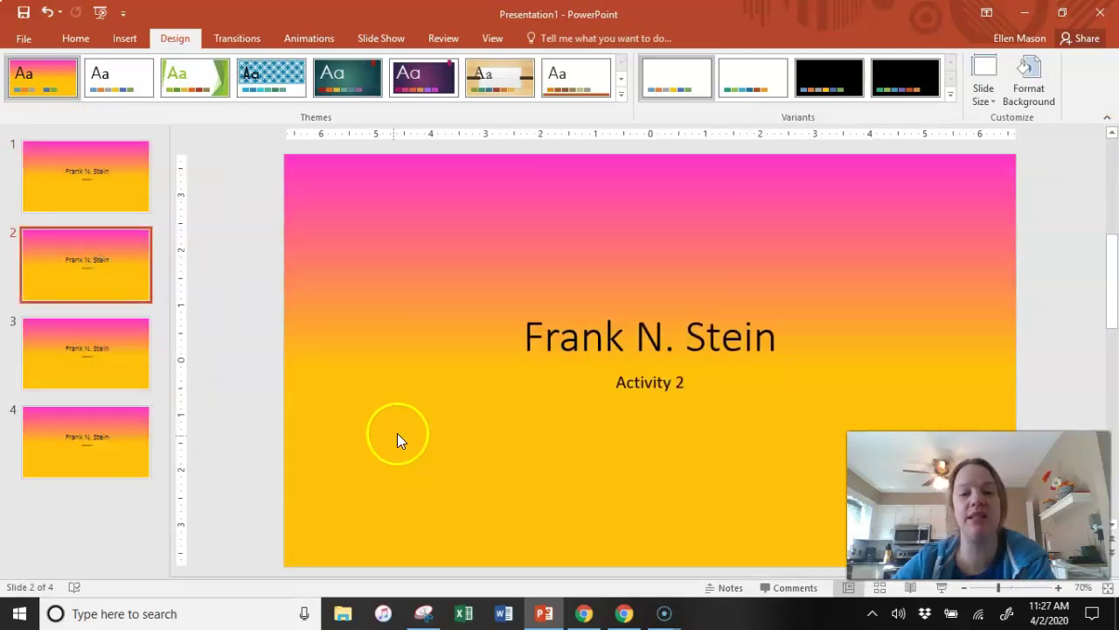
{"action": "left_click", "coordinate": [668, 391]}
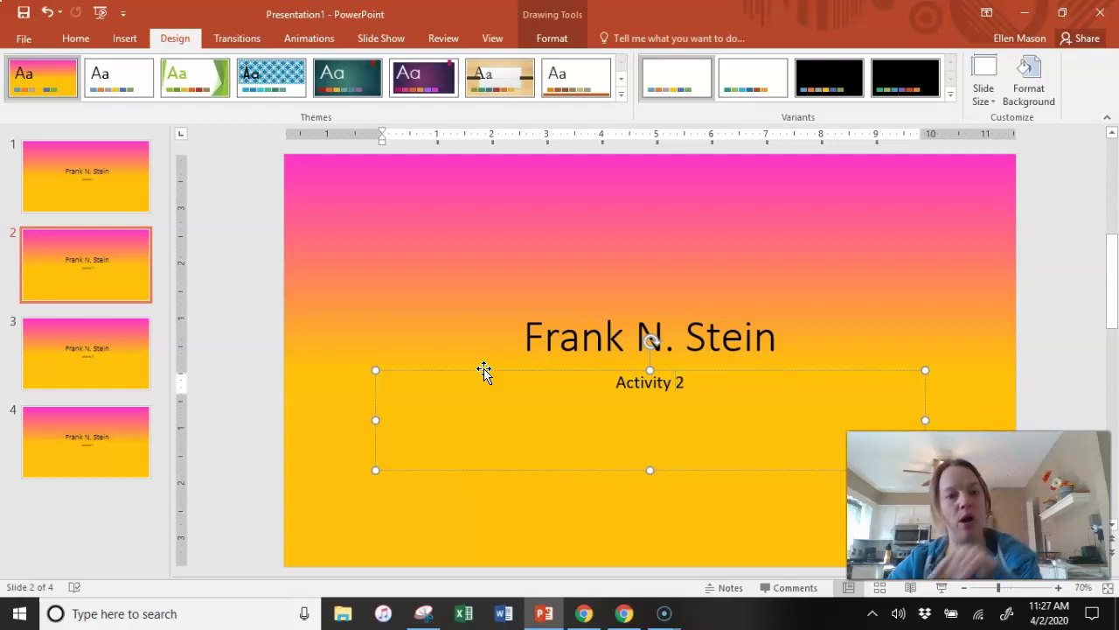
{"action": "left_click", "coordinate": [484, 370]}
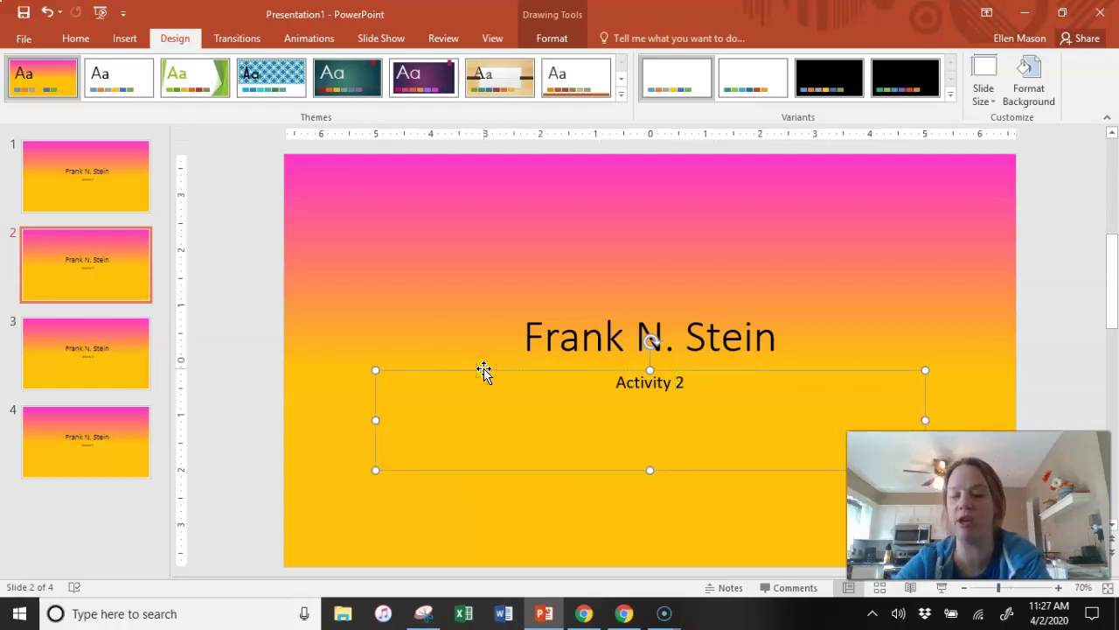
{"action": "key", "text": "Delete"}
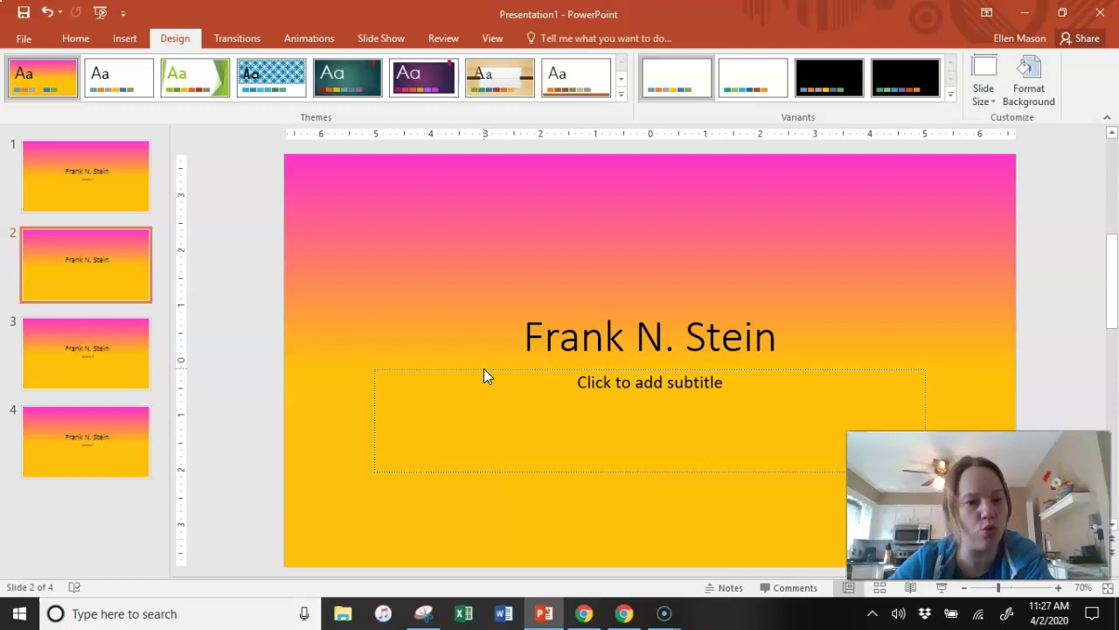
{"action": "left_click", "coordinate": [485, 370]}
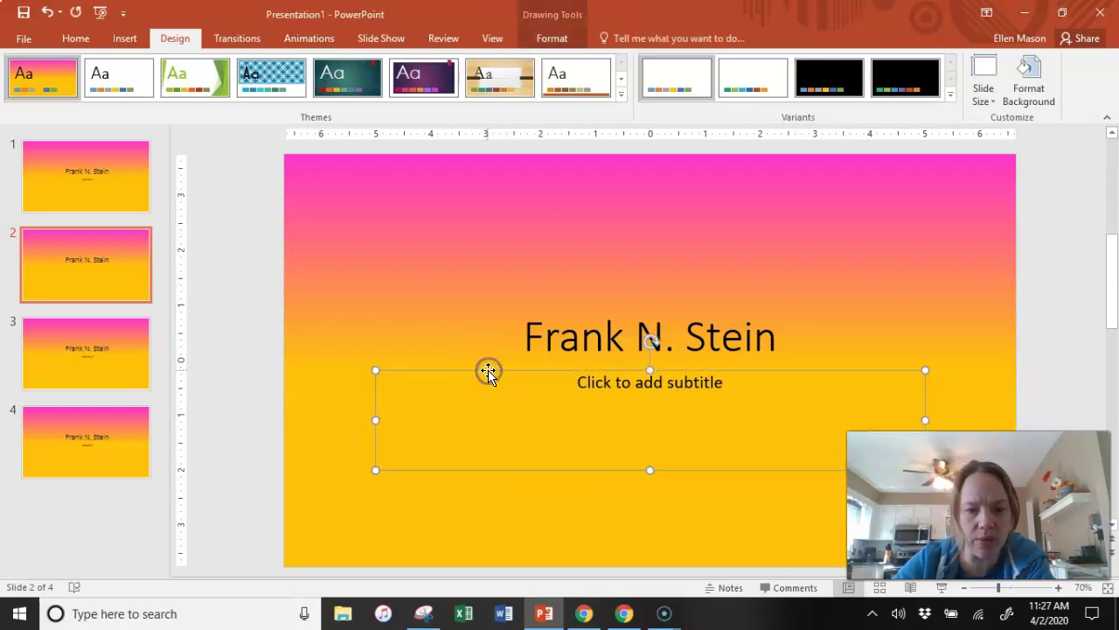
{"action": "key", "text": "Delete"}
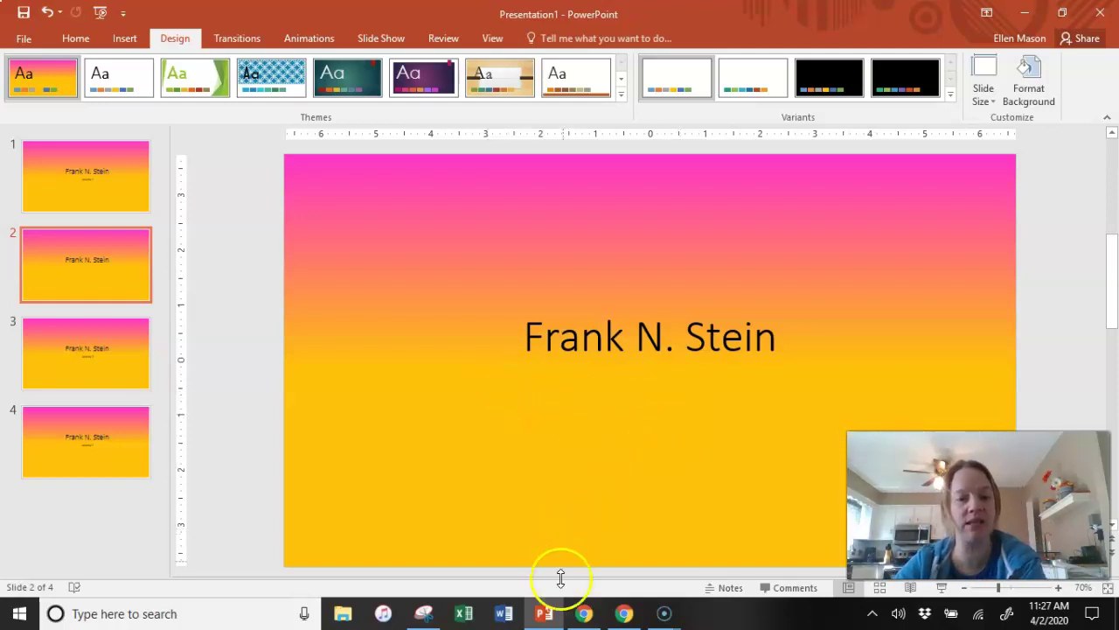
- Highlight instruction 2, about resizing the title box, in the Google Slides instructions
{"action": "left_click", "coordinate": [586, 615]}
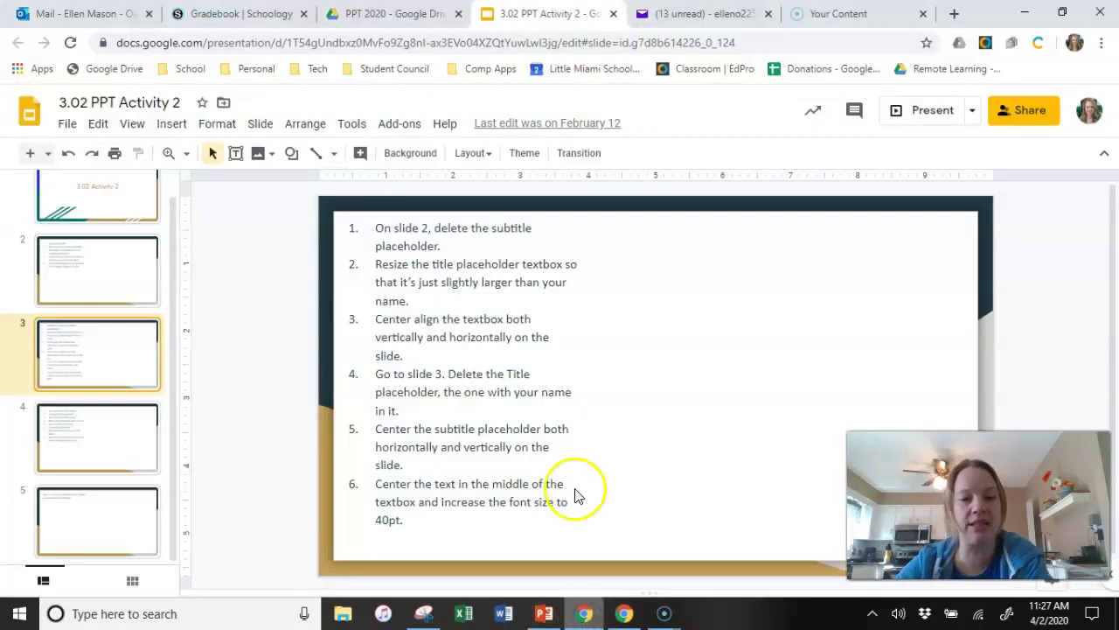
{"action": "left_click", "coordinate": [377, 265]}
{"action": "left_click_drag", "start_coordinate": [509, 264], "coordinate": [568, 294]}
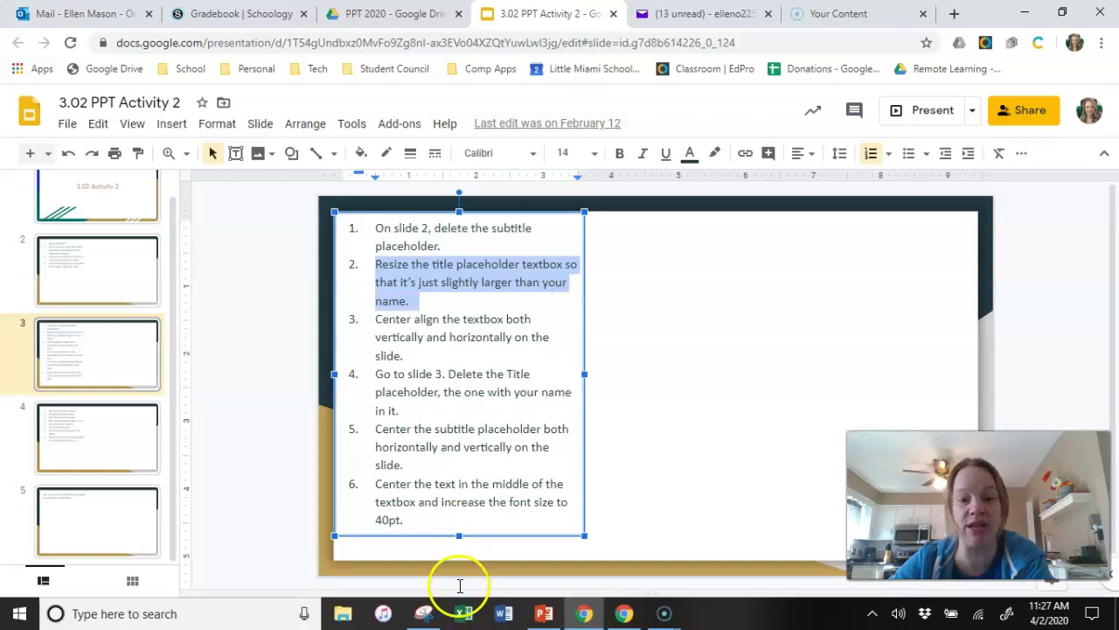
- Shrink slide 2's Frank N. Stein title box to just fit the name, then return to the instructions
{"action": "left_click", "coordinate": [548, 617]}
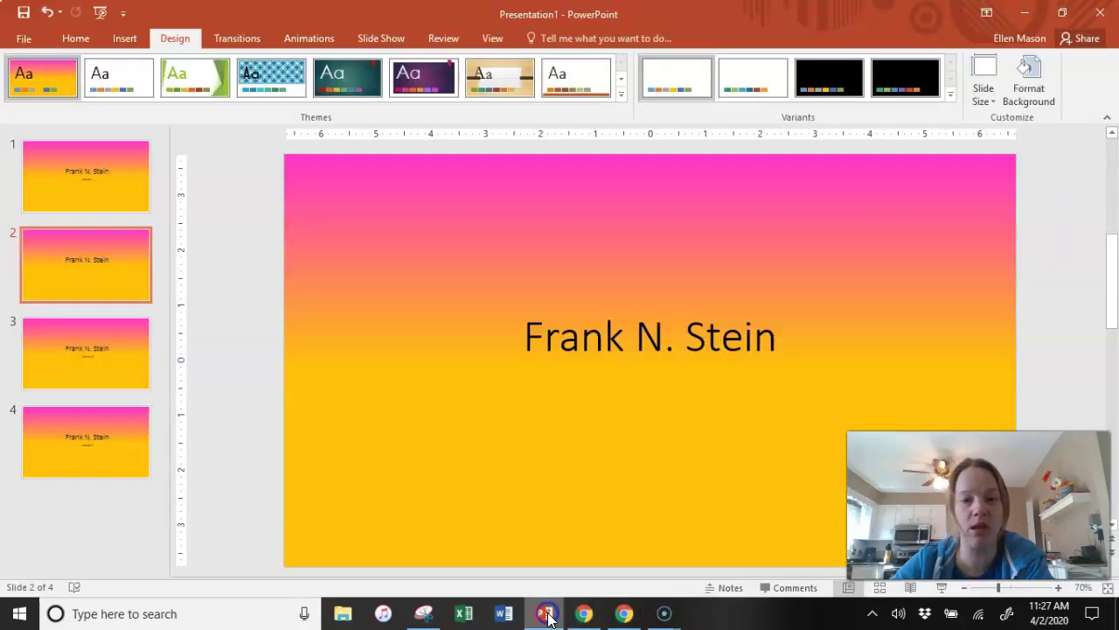
{"action": "left_click", "coordinate": [577, 315]}
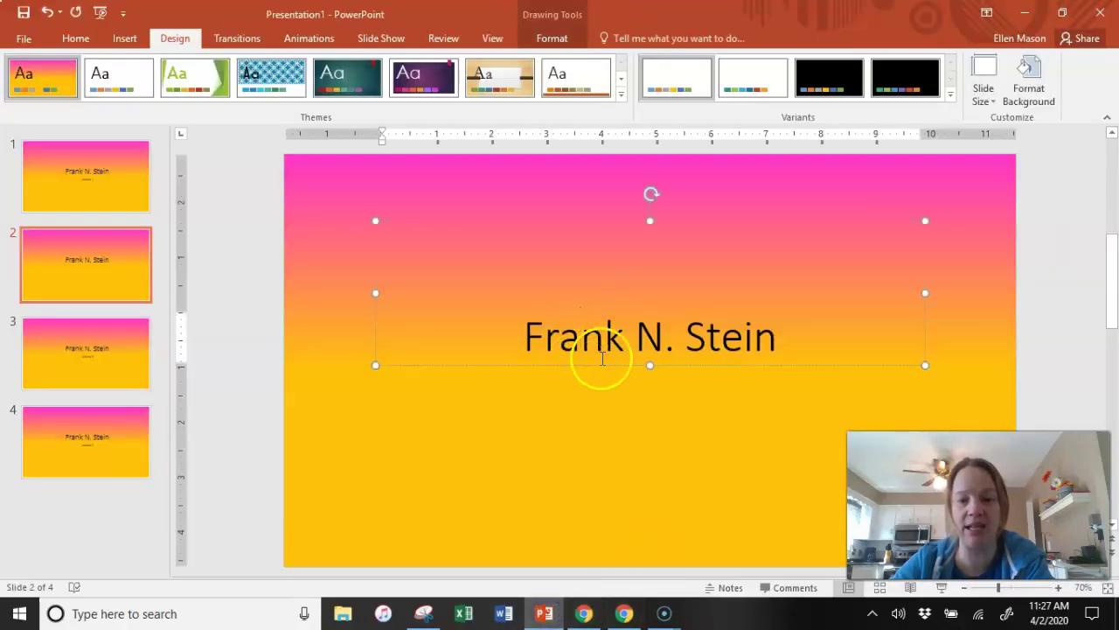
{"action": "left_click_drag", "start_coordinate": [376, 293], "coordinate": [608, 303]}
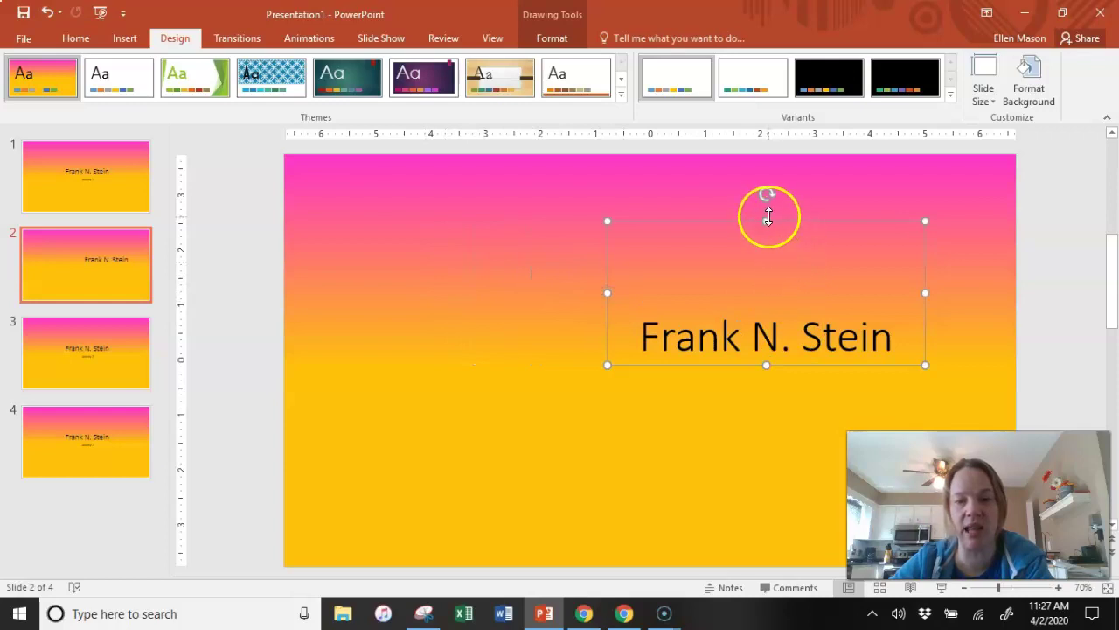
{"action": "left_click_drag", "start_coordinate": [767, 226], "coordinate": [766, 308]}
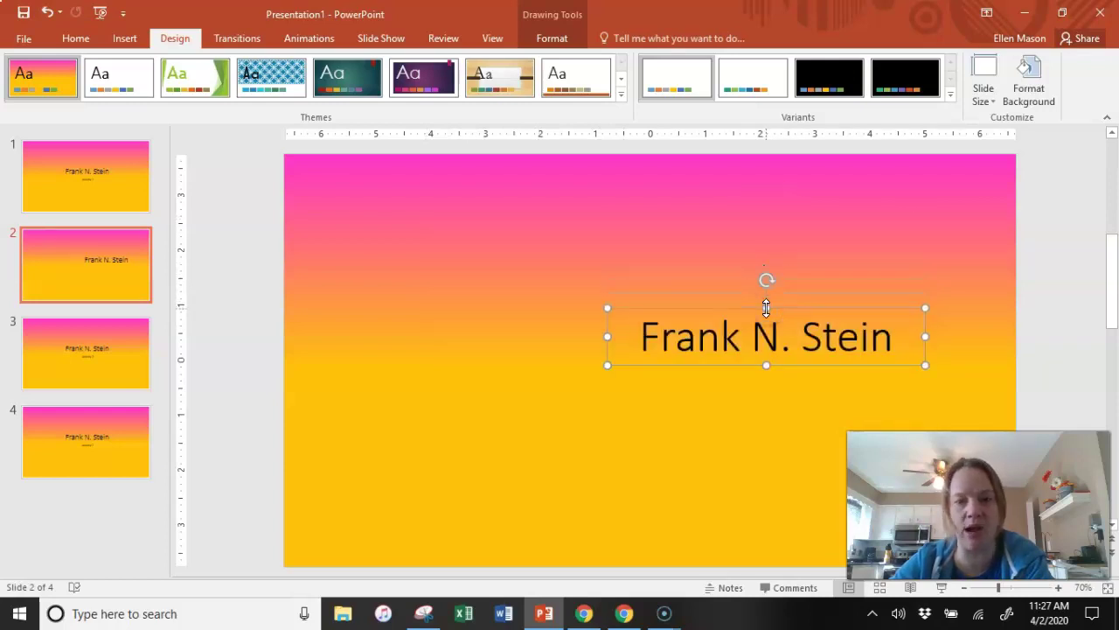
{"action": "left_click", "coordinate": [750, 308]}
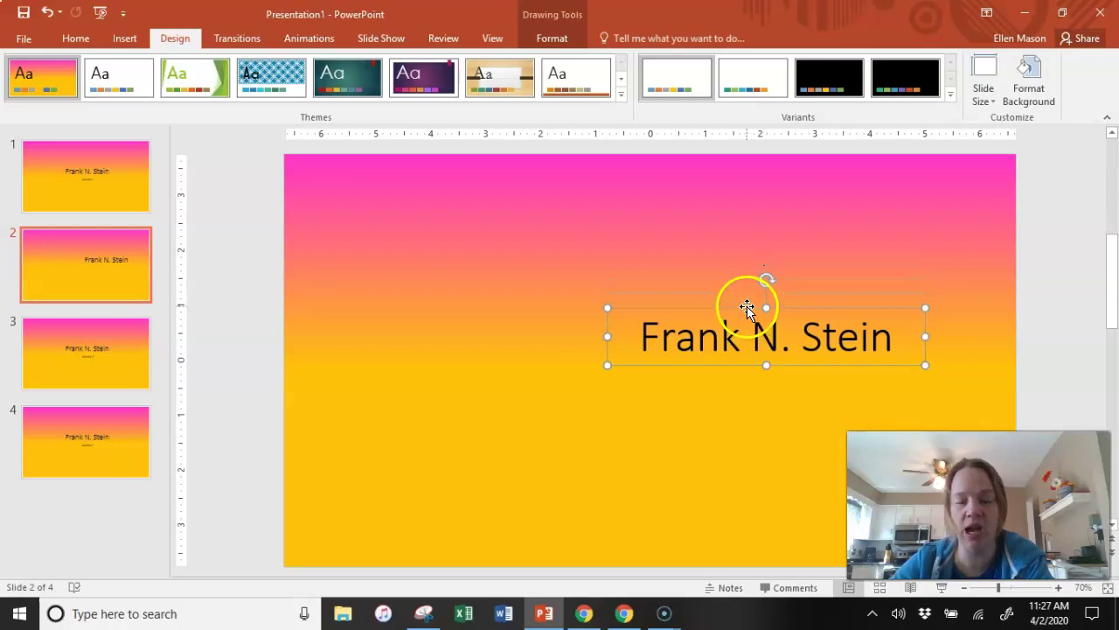
{"action": "left_click_drag", "start_coordinate": [747, 308], "coordinate": [704, 312]}
{"action": "left_click", "coordinate": [708, 339]}
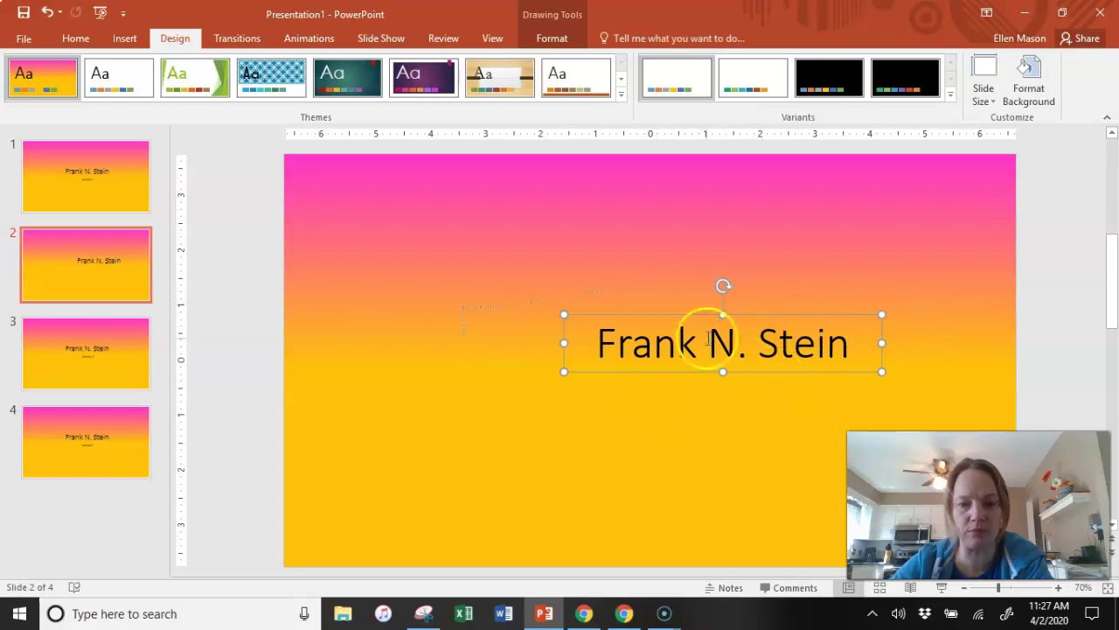
{"action": "left_click", "coordinate": [730, 314]}
{"action": "left_click", "coordinate": [577, 613]}
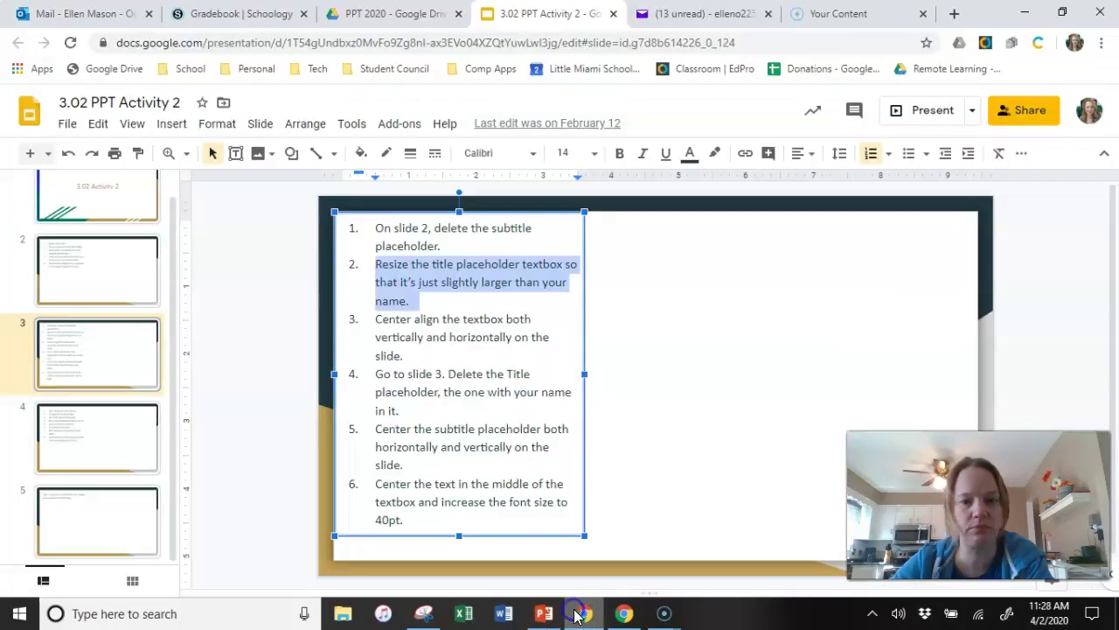
- Highlight instruction 3 about centering the text box vertically and horizontally
{"action": "left_click", "coordinate": [499, 389]}
{"action": "left_click_drag", "start_coordinate": [375, 319], "coordinate": [544, 352]}
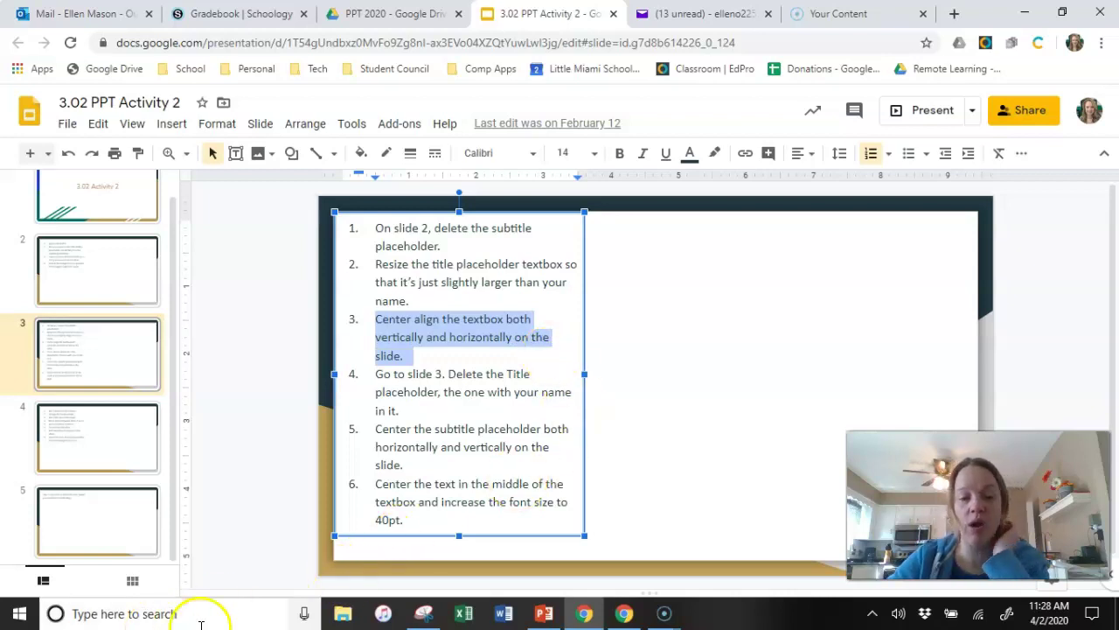
- Center slide 2's Frank N. Stein title box using Align Center and Align Middle
{"action": "left_click", "coordinate": [539, 615]}
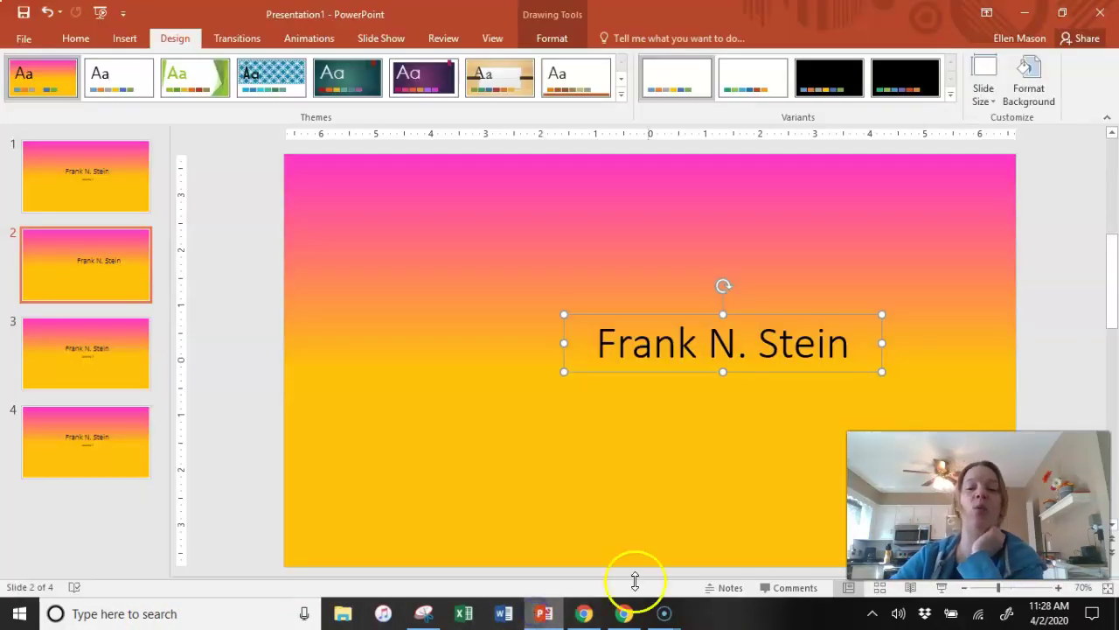
{"action": "left_click_drag", "start_coordinate": [677, 320], "coordinate": [755, 286]}
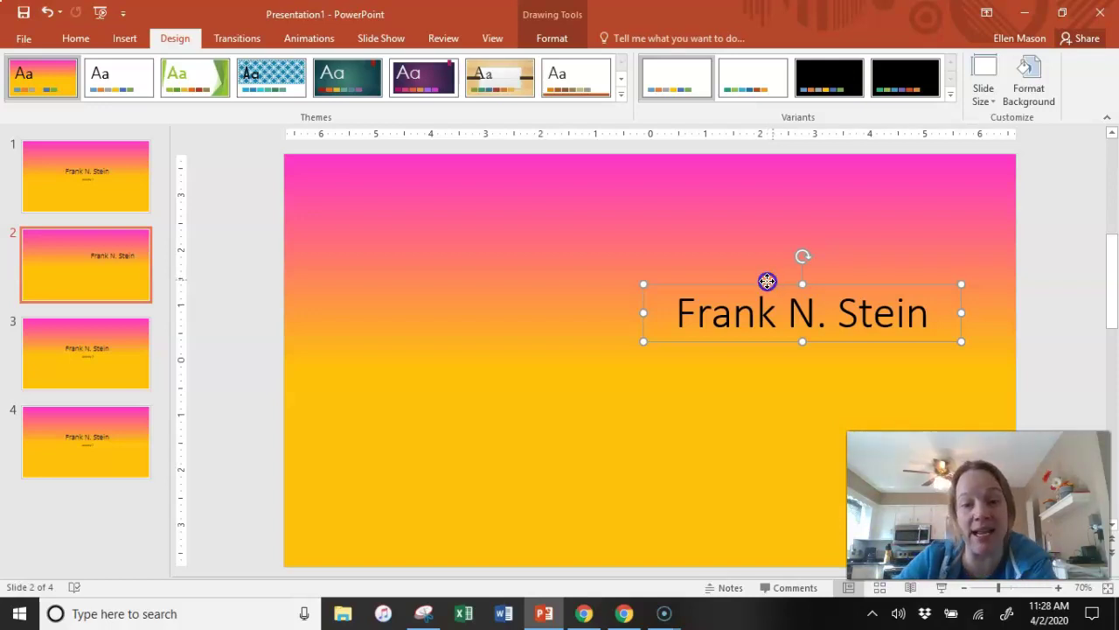
{"action": "left_click_drag", "start_coordinate": [767, 280], "coordinate": [727, 247]}
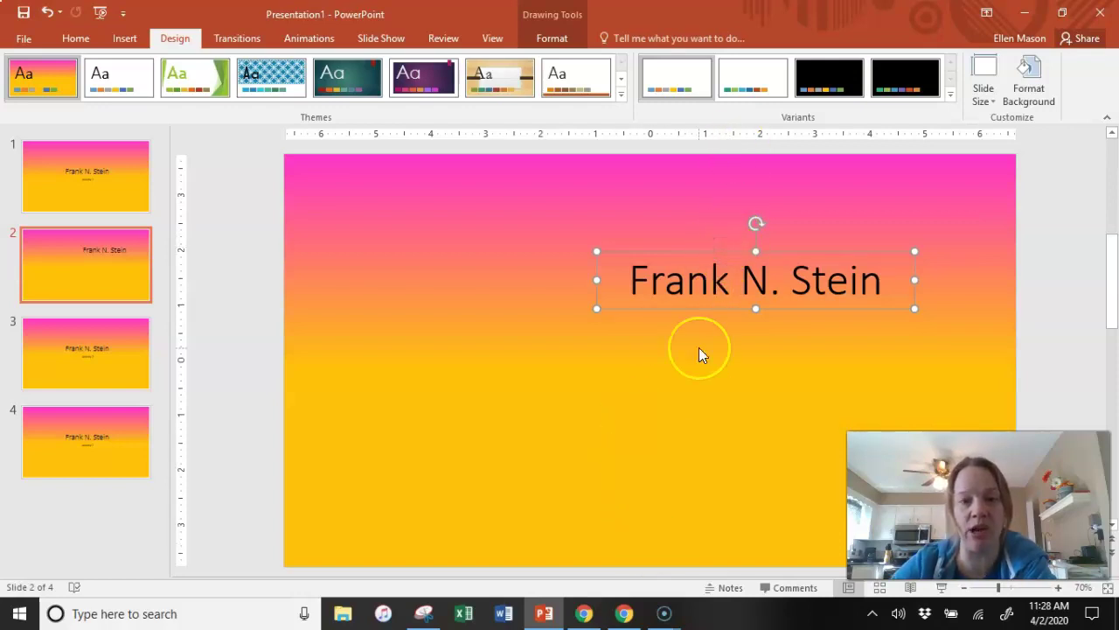
{"action": "left_click", "coordinate": [549, 38]}
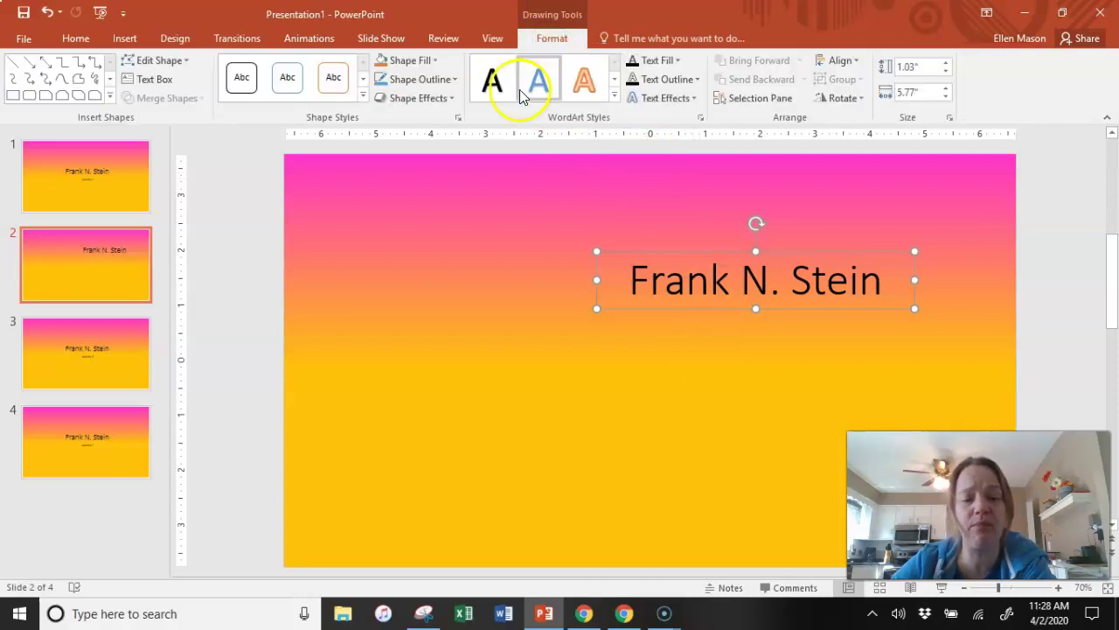
{"action": "left_click", "coordinate": [858, 60]}
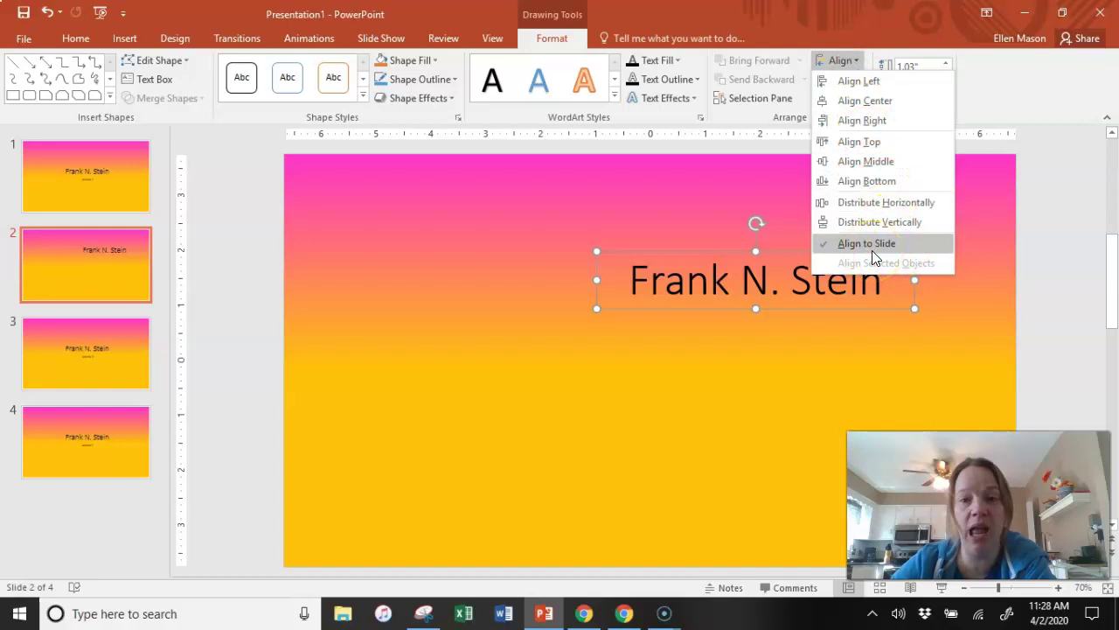
{"action": "left_click", "coordinate": [872, 105]}
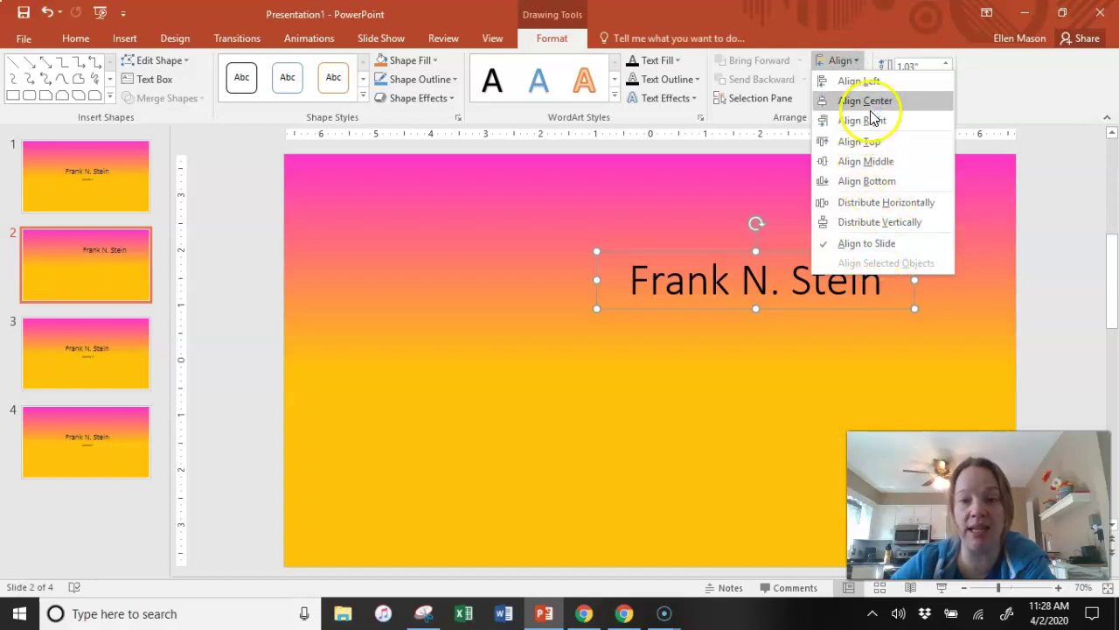
{"action": "left_click", "coordinate": [868, 103]}
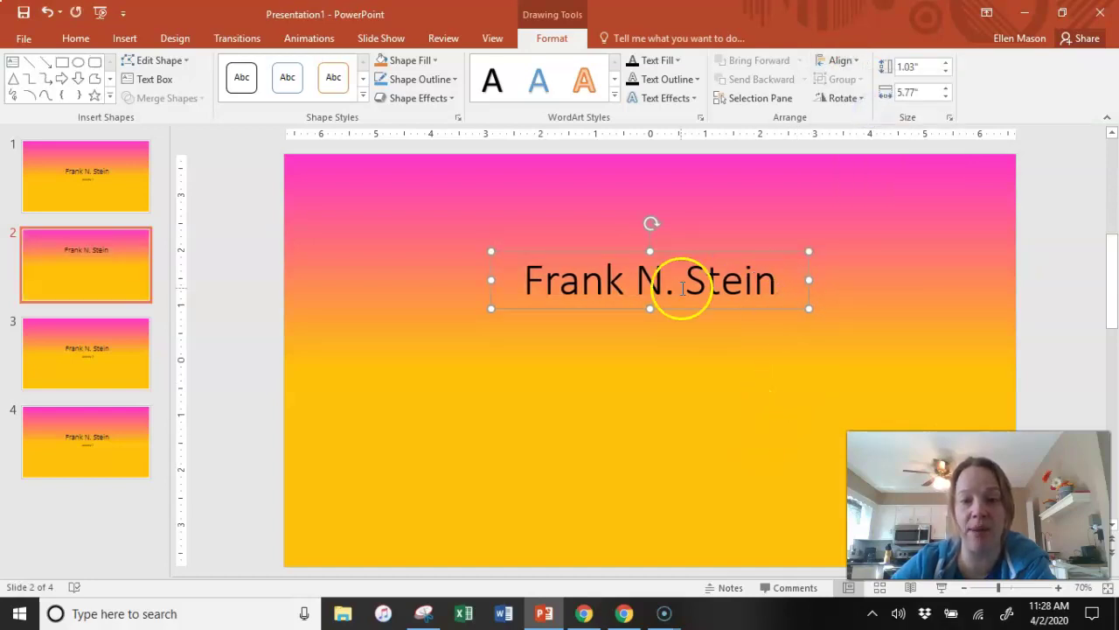
{"action": "left_click", "coordinate": [859, 62]}
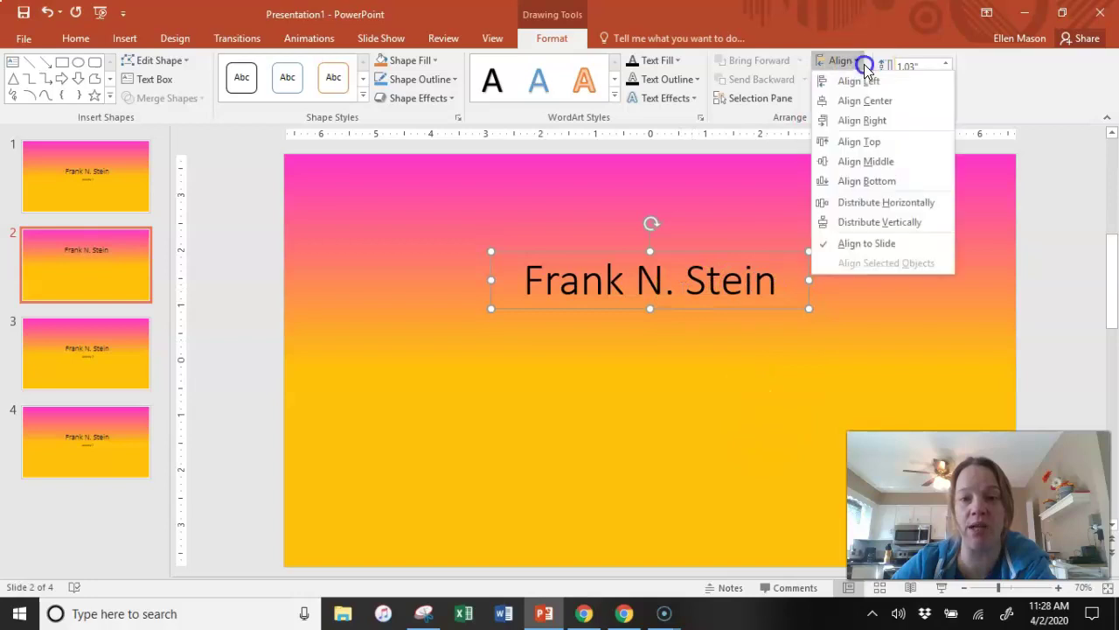
{"action": "left_click", "coordinate": [875, 163]}
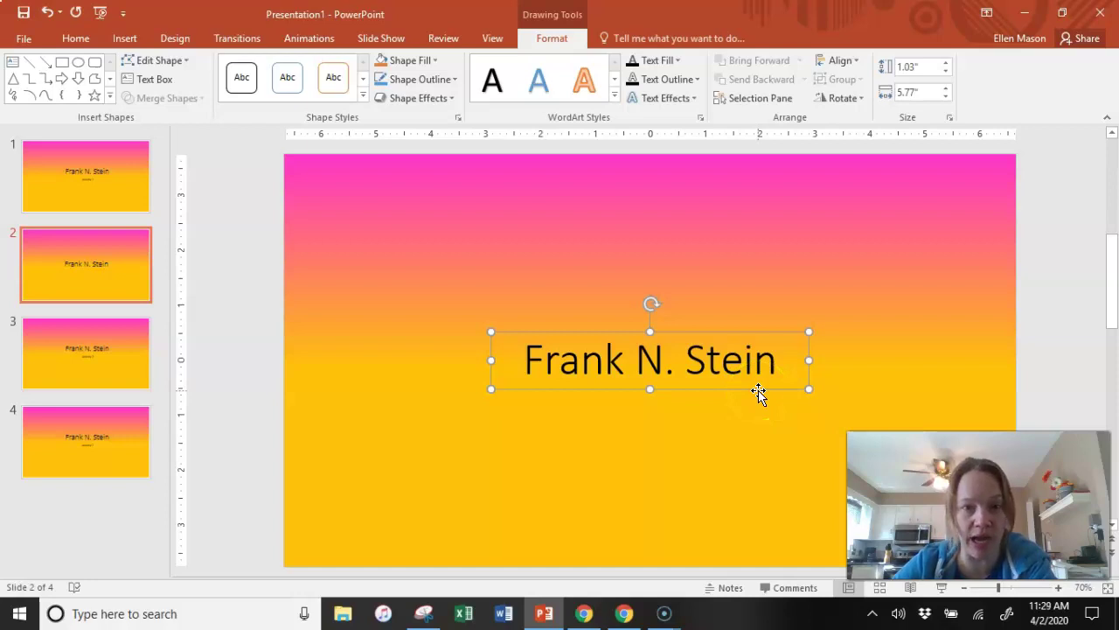
- Highlight instruction 4 about deleting slide 3's title placeholder
{"action": "left_click", "coordinate": [584, 613]}
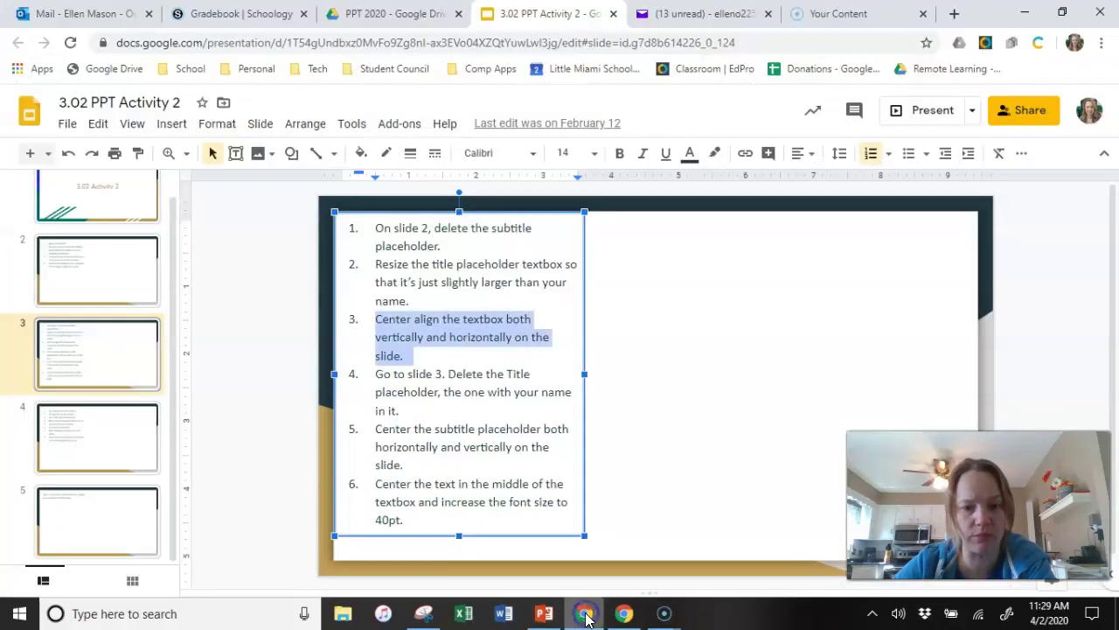
{"action": "left_click", "coordinate": [513, 392]}
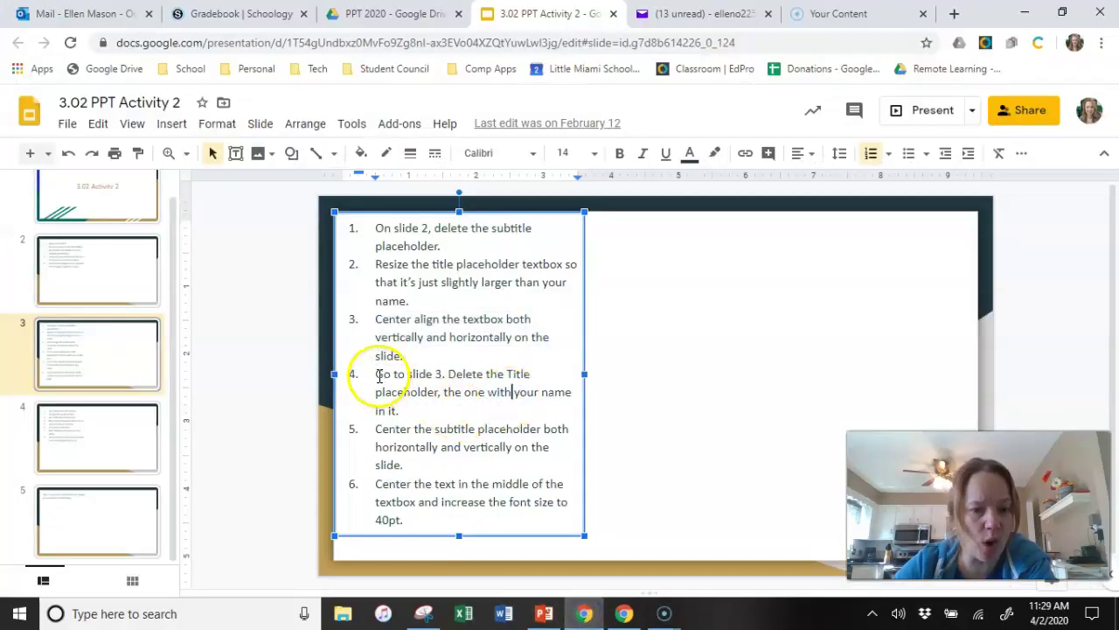
{"action": "left_click_drag", "start_coordinate": [378, 376], "coordinate": [500, 403]}
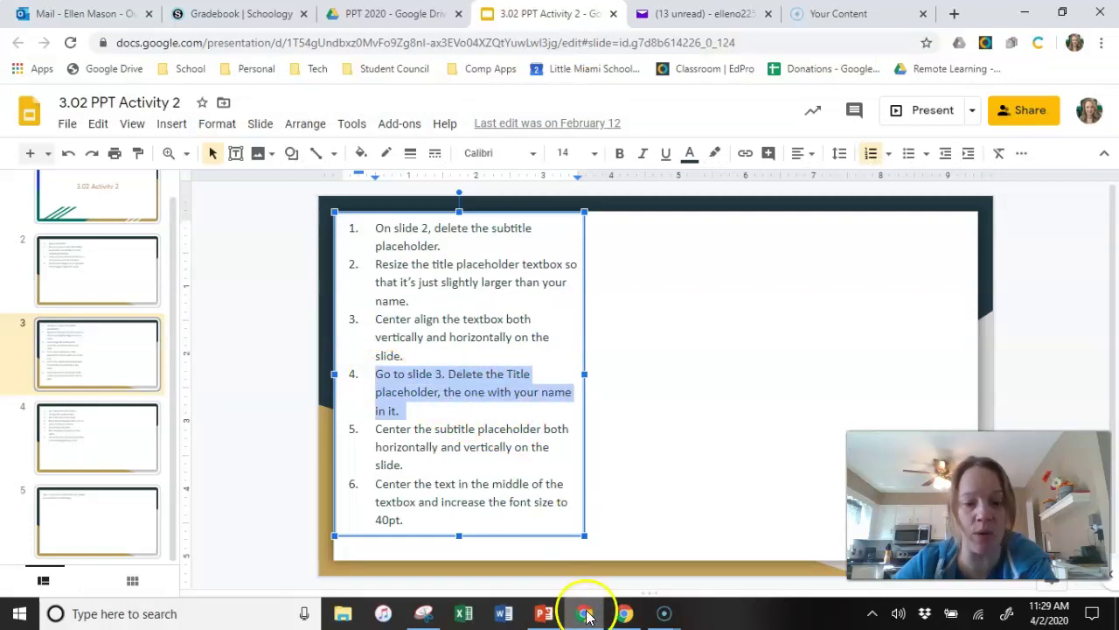
- Delete slide 3's Frank N. Stein title text and its empty placeholder, leaving only Activity 2
{"action": "left_click", "coordinate": [556, 617]}
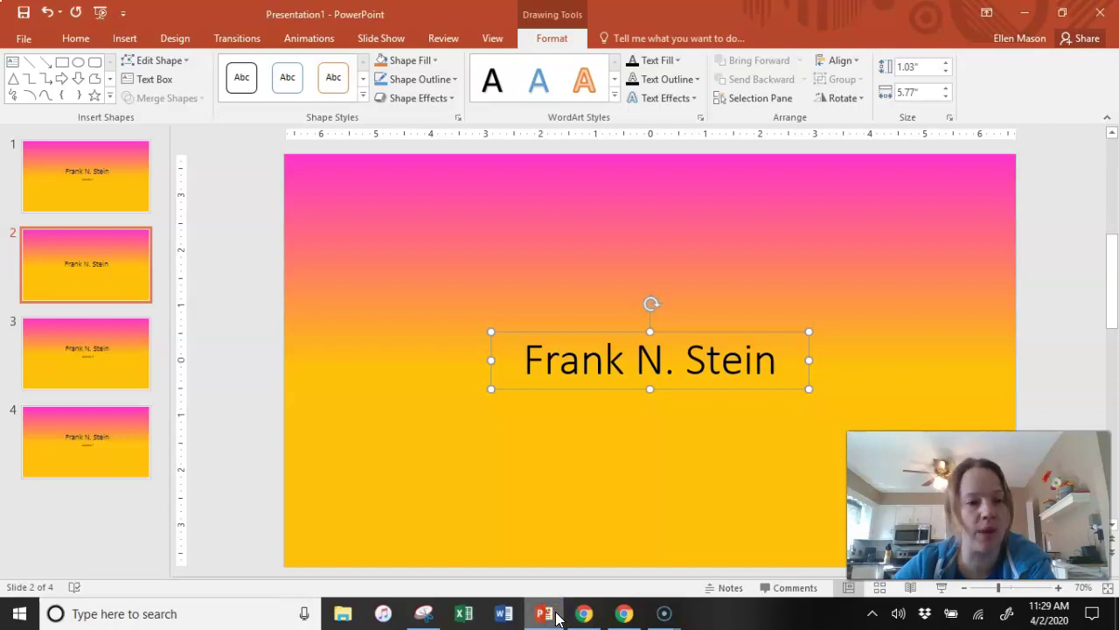
{"action": "left_click", "coordinate": [60, 340]}
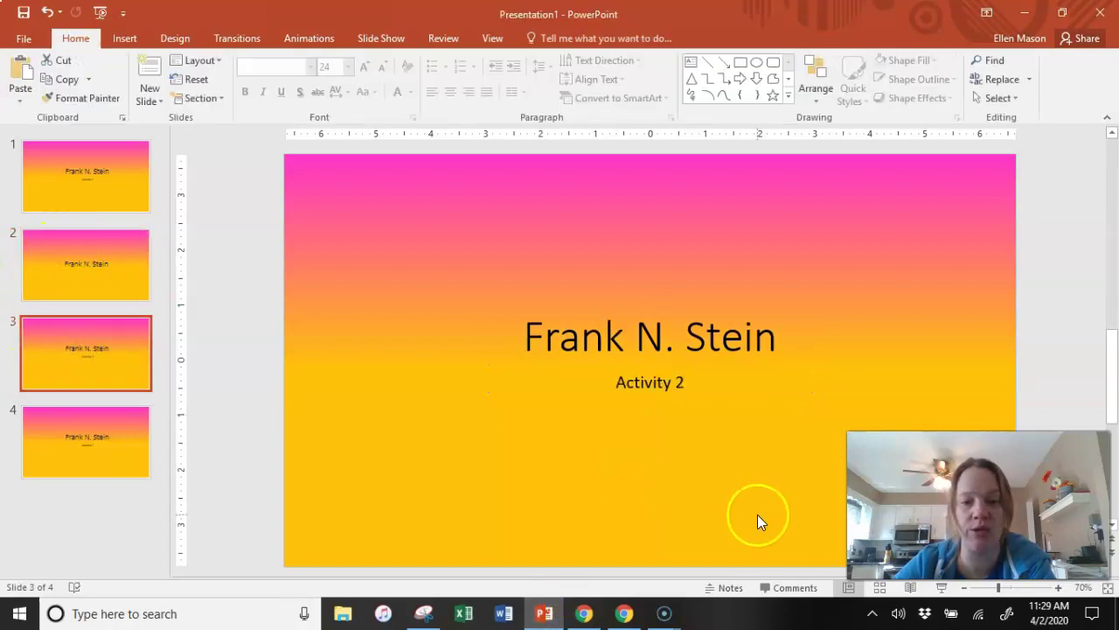
{"action": "left_click", "coordinate": [791, 336]}
{"action": "left_click", "coordinate": [737, 337]}
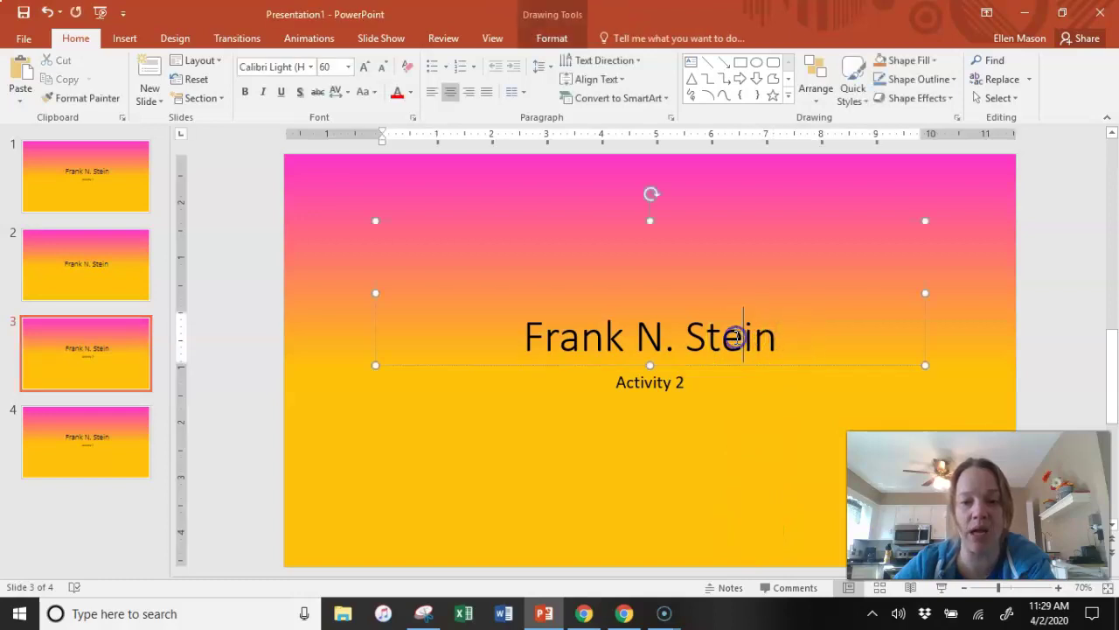
{"action": "left_click", "coordinate": [816, 367]}
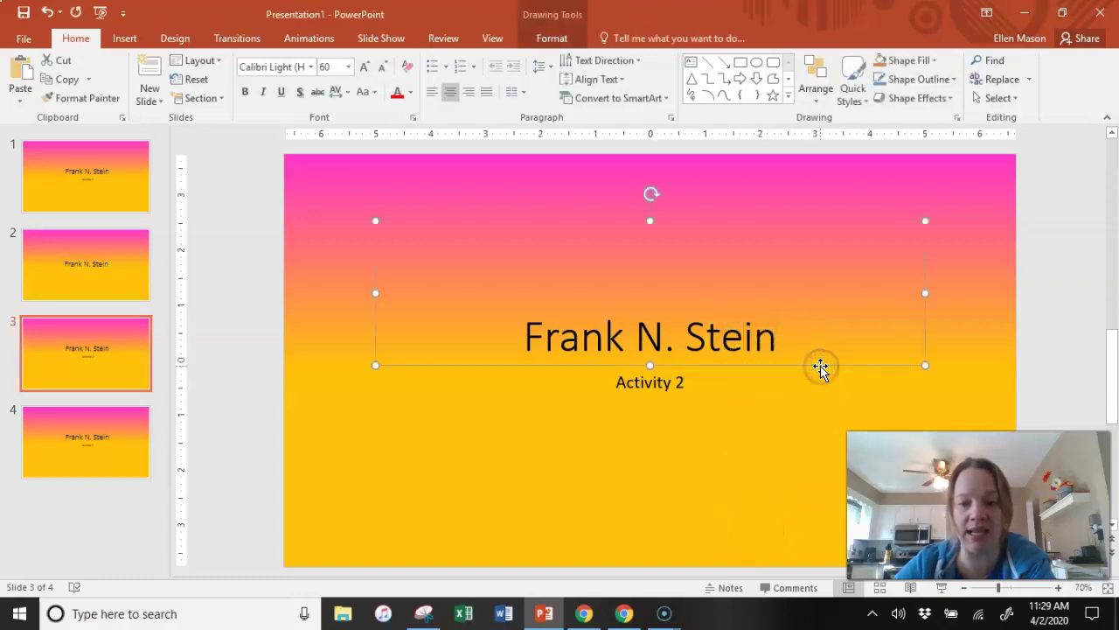
{"action": "left_click", "coordinate": [822, 334]}
{"action": "left_click", "coordinate": [817, 365]}
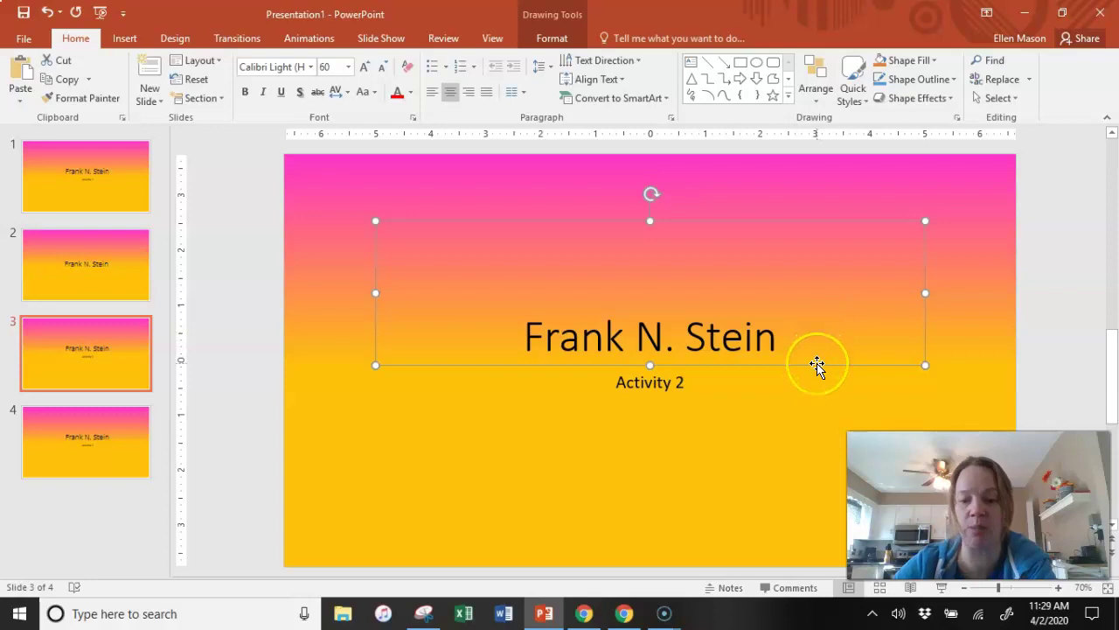
{"action": "key", "text": "Delete"}
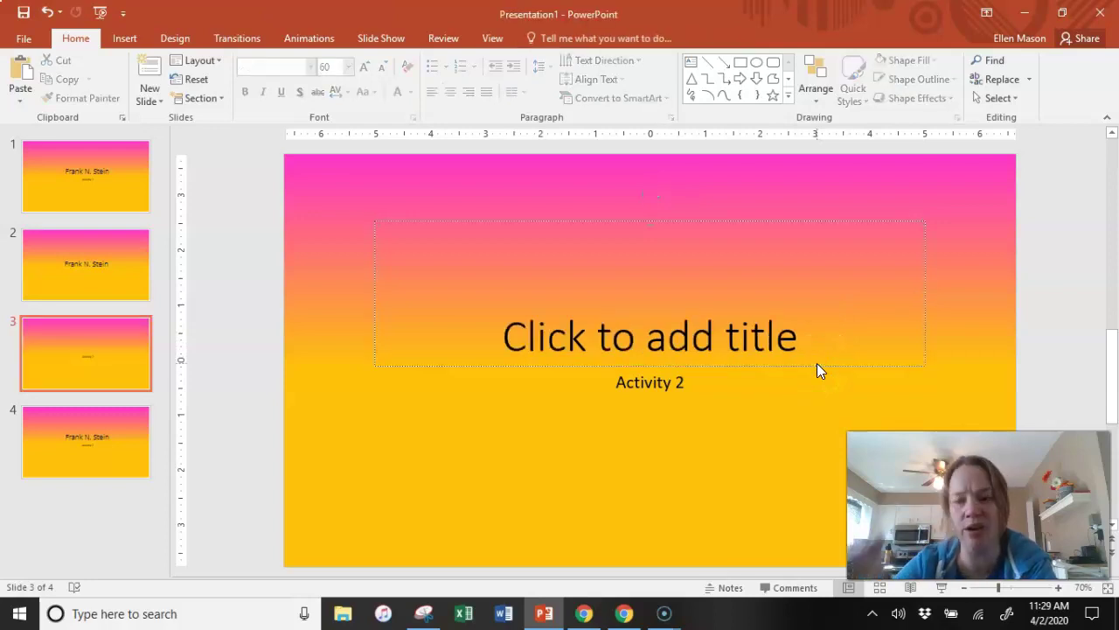
{"action": "left_click", "coordinate": [835, 366]}
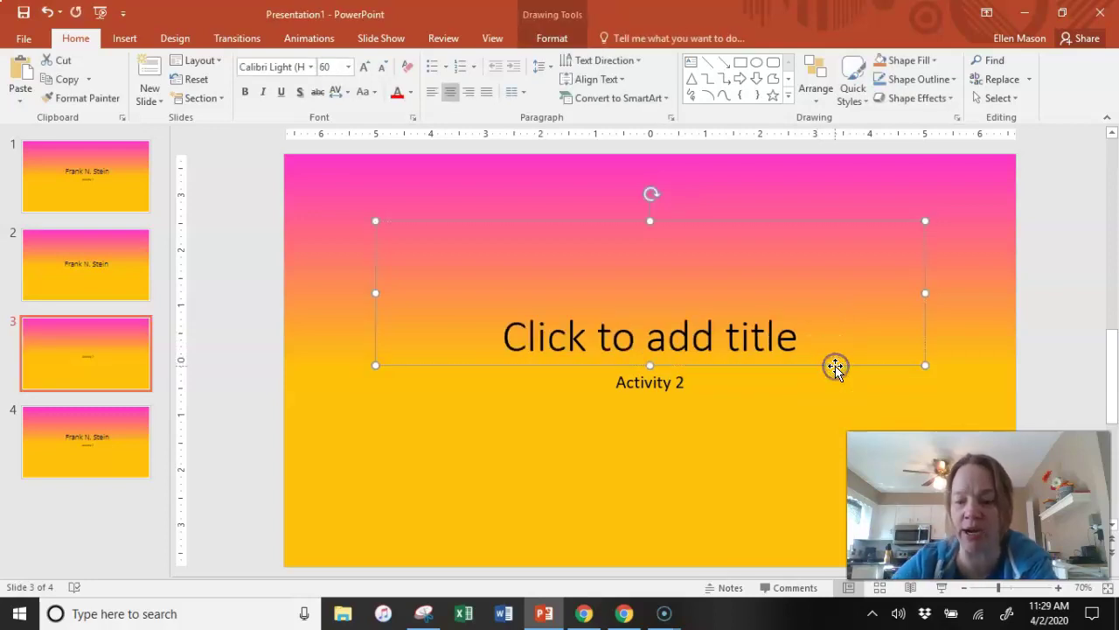
{"action": "key", "text": "Delete"}
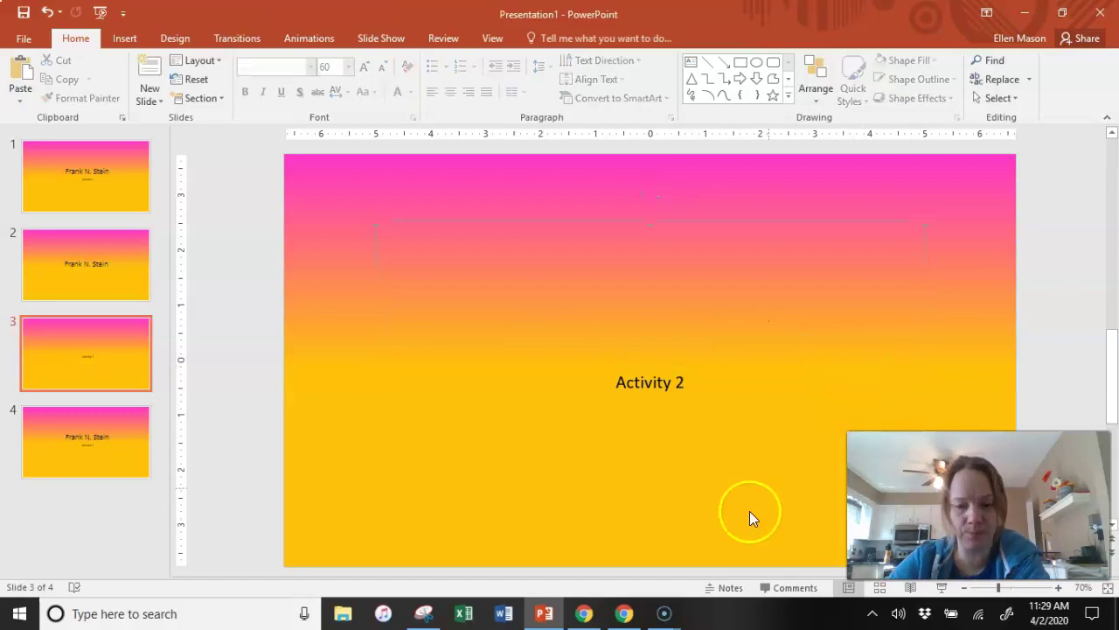
- Highlight instruction 5 on centering the subtitle, then return to PowerPoint
{"action": "left_click", "coordinate": [588, 613]}
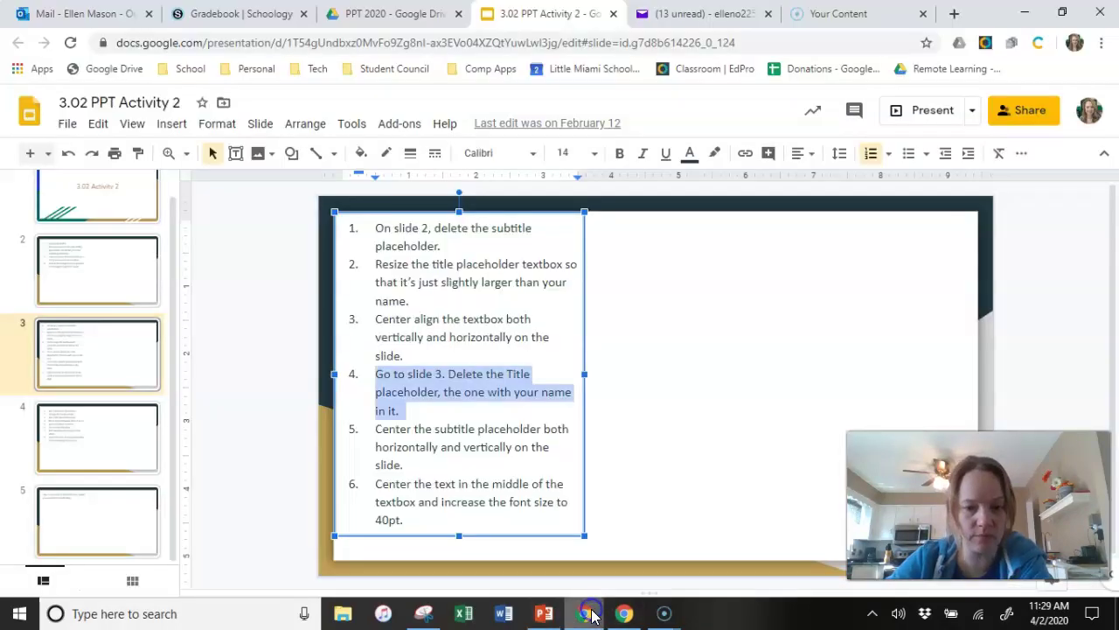
{"action": "left_click", "coordinate": [454, 441]}
{"action": "left_click_drag", "start_coordinate": [375, 428], "coordinate": [543, 462]}
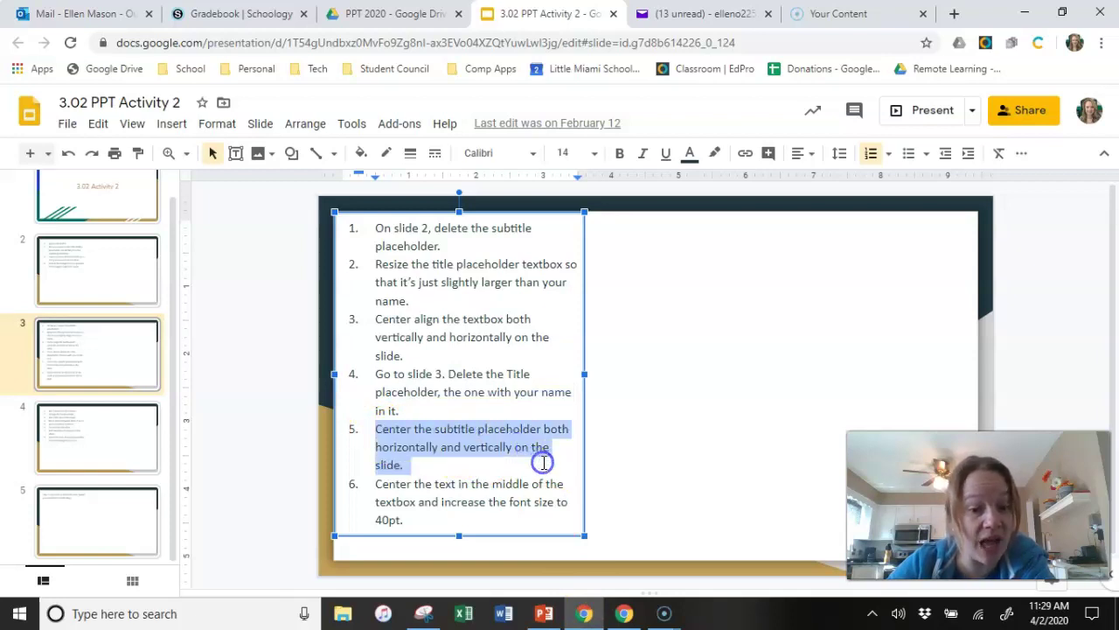
{"action": "left_click", "coordinate": [544, 613]}
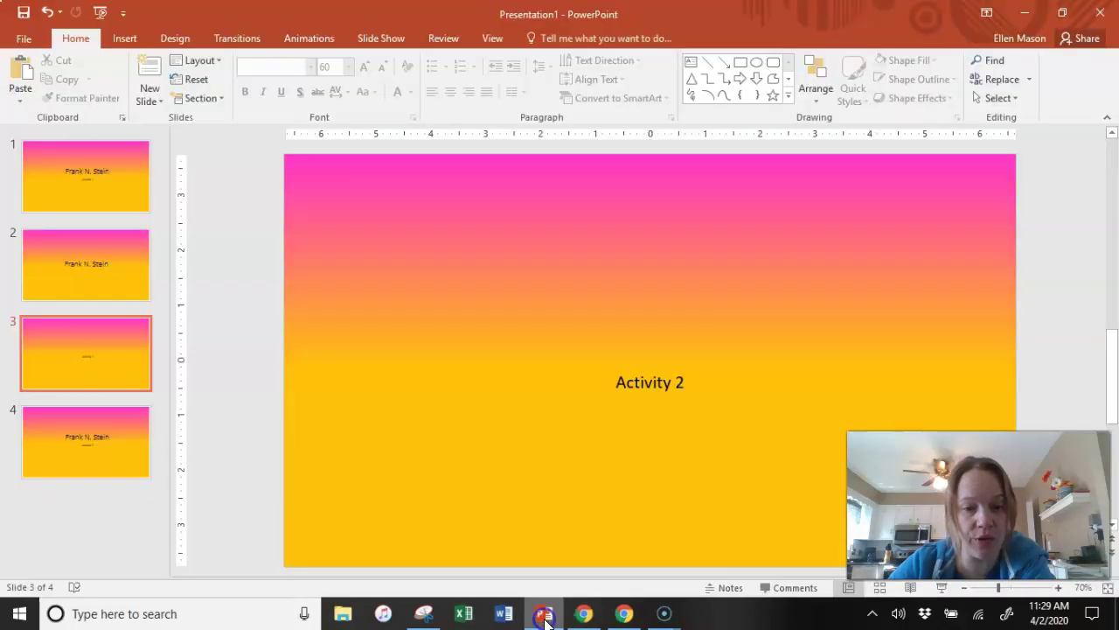
- Center slide 3's Activity 2 subtitle box with Align Center and Align Middle
{"action": "left_click", "coordinate": [697, 378]}
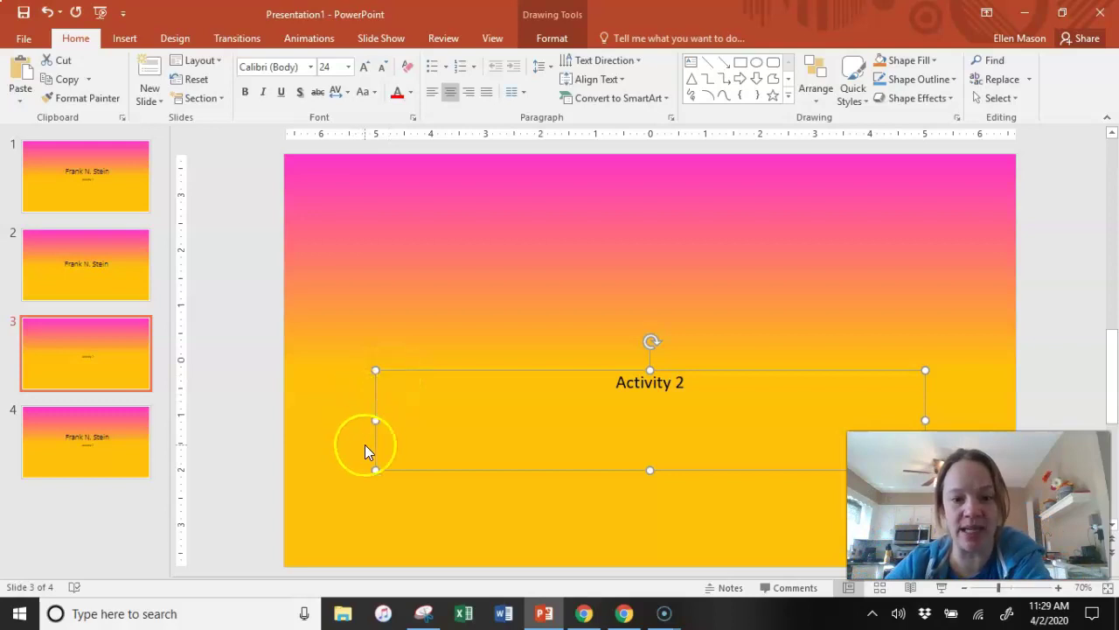
{"action": "left_click", "coordinate": [551, 39]}
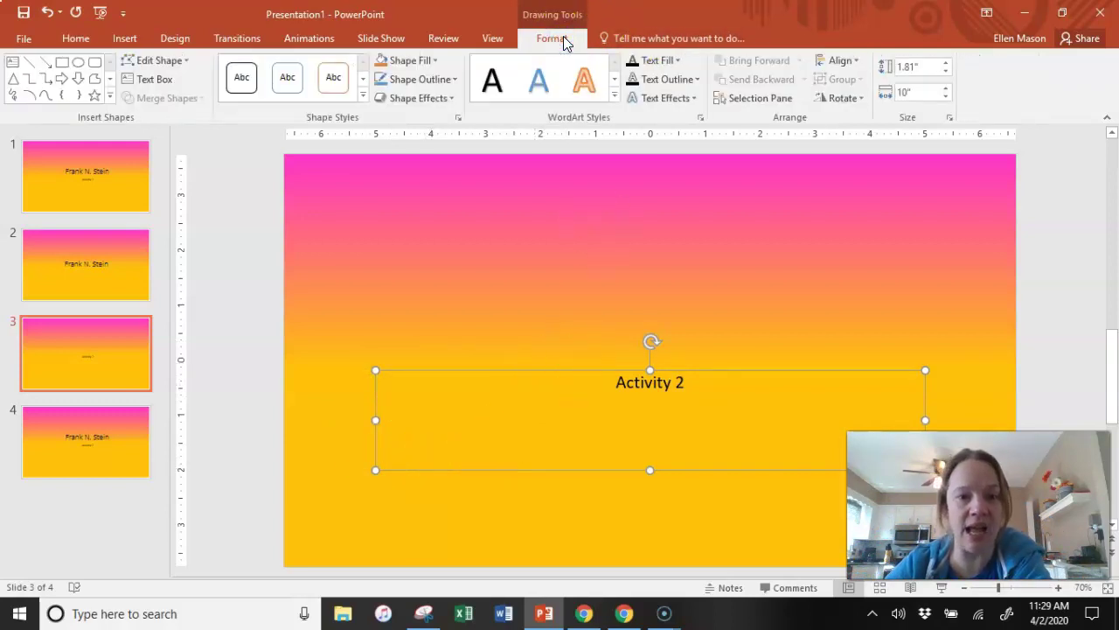
{"action": "left_click", "coordinate": [841, 60]}
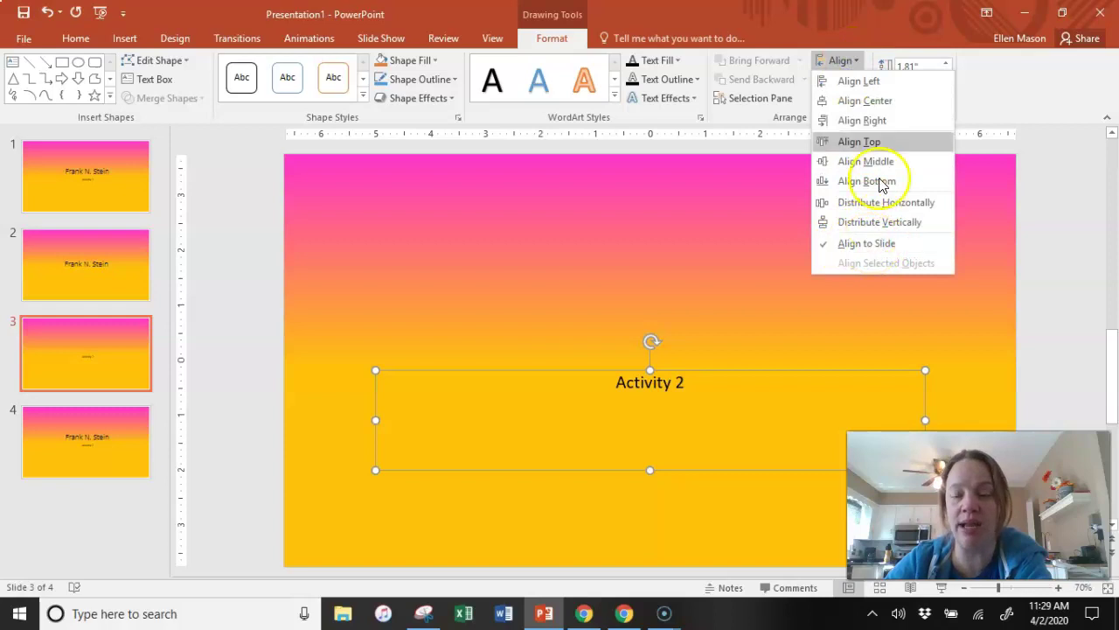
{"action": "left_click", "coordinate": [879, 109]}
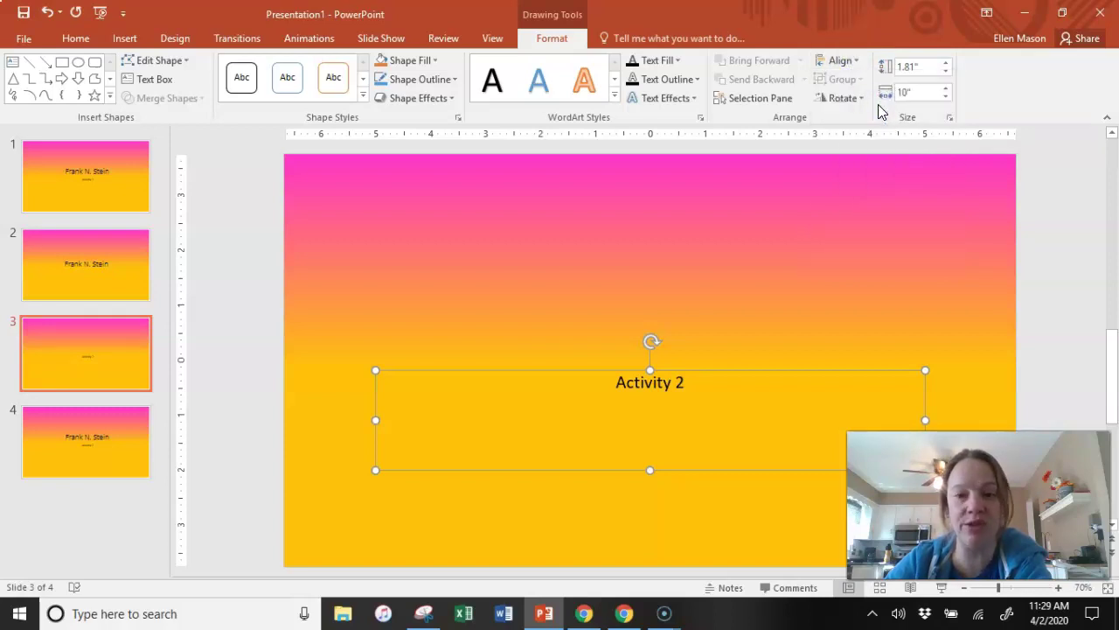
{"action": "left_click", "coordinate": [857, 62]}
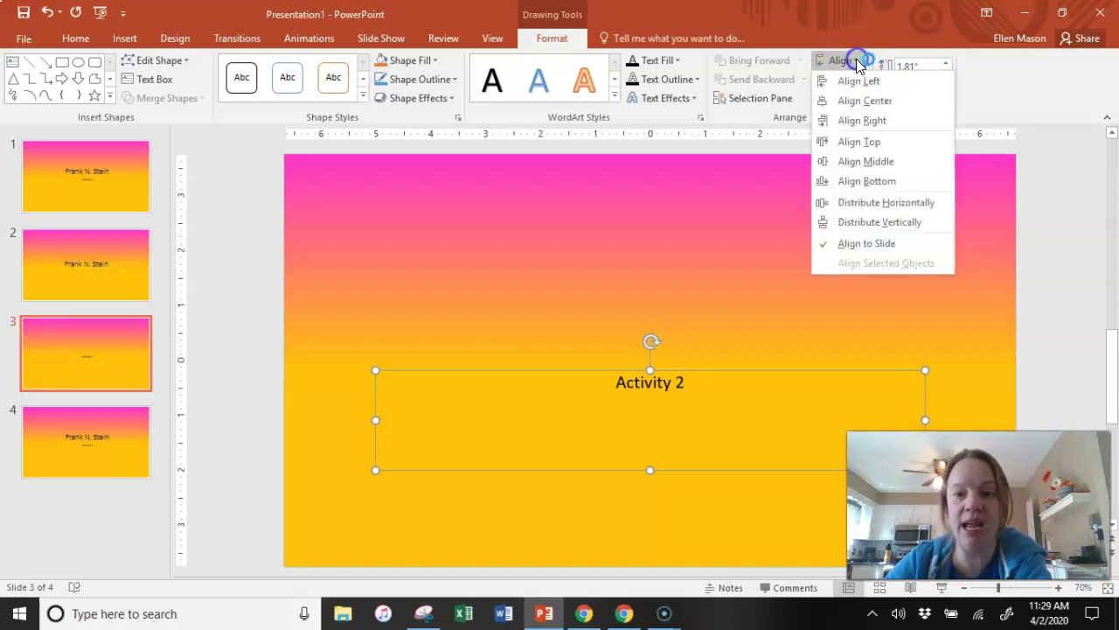
{"action": "left_click", "coordinate": [877, 165]}
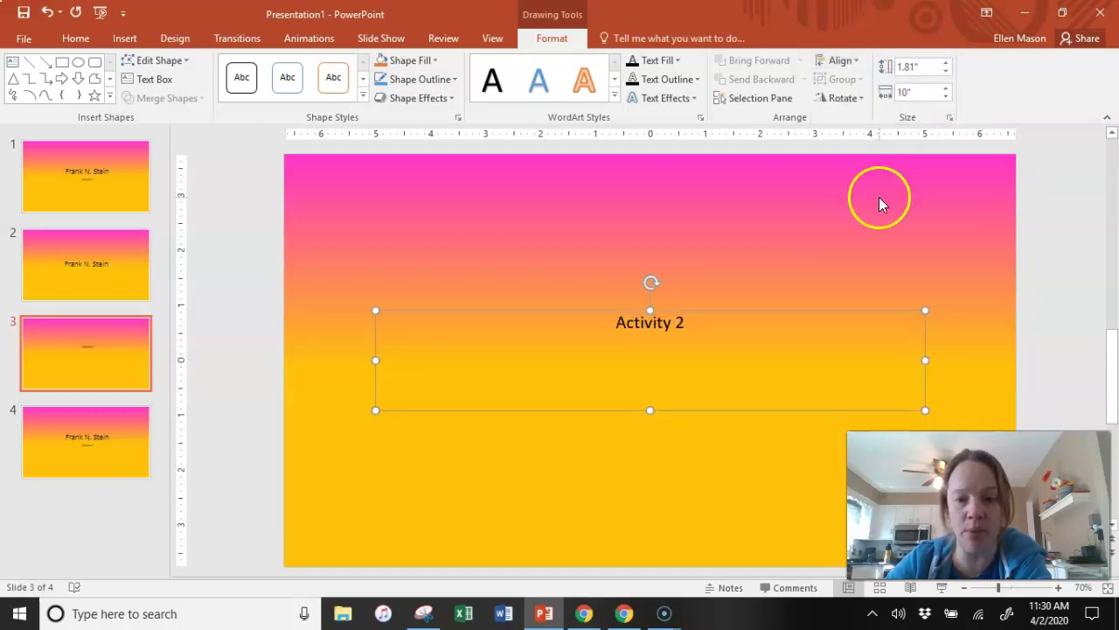
- Read step 6 of the Google Slides instructions: center the text and enlarge it to 40pt
{"action": "left_click", "coordinate": [584, 613]}
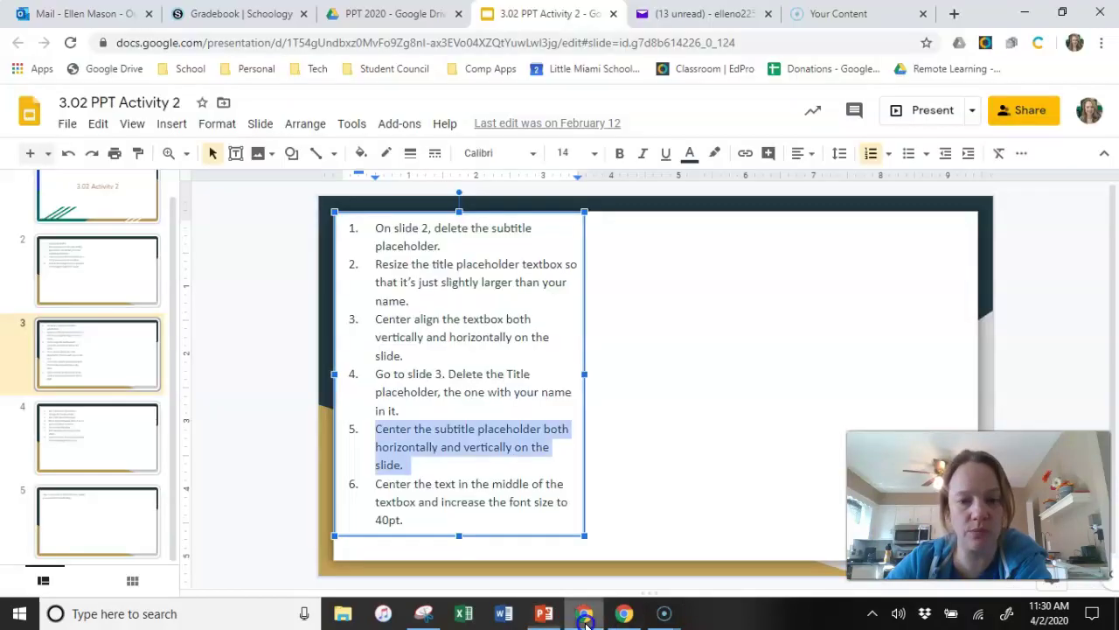
{"action": "left_click", "coordinate": [532, 475]}
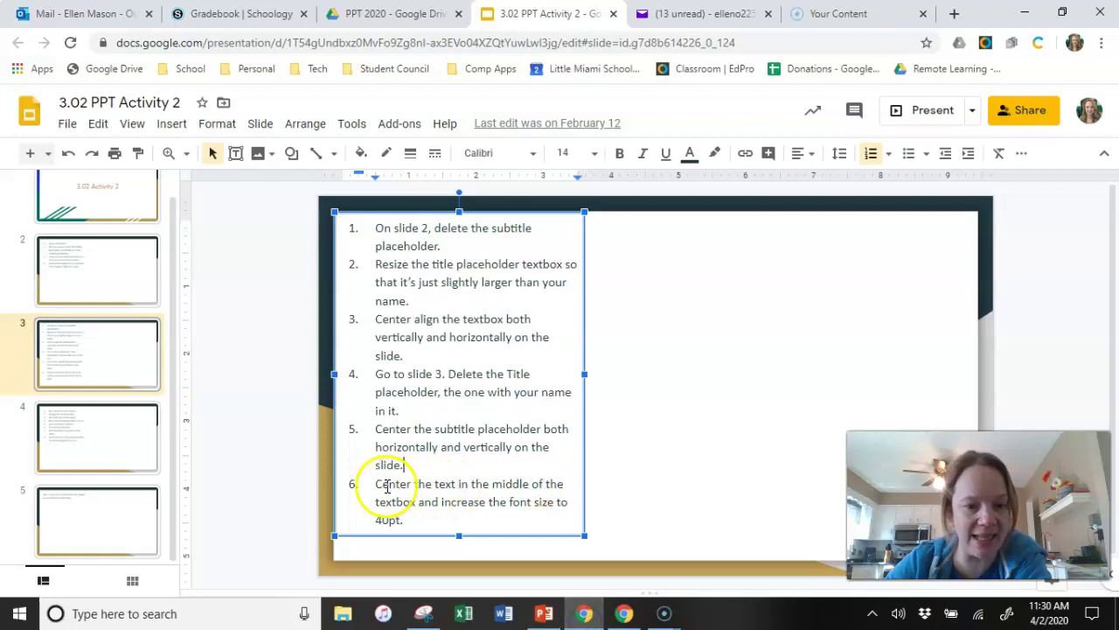
{"action": "left_click_drag", "start_coordinate": [373, 482], "coordinate": [469, 515]}
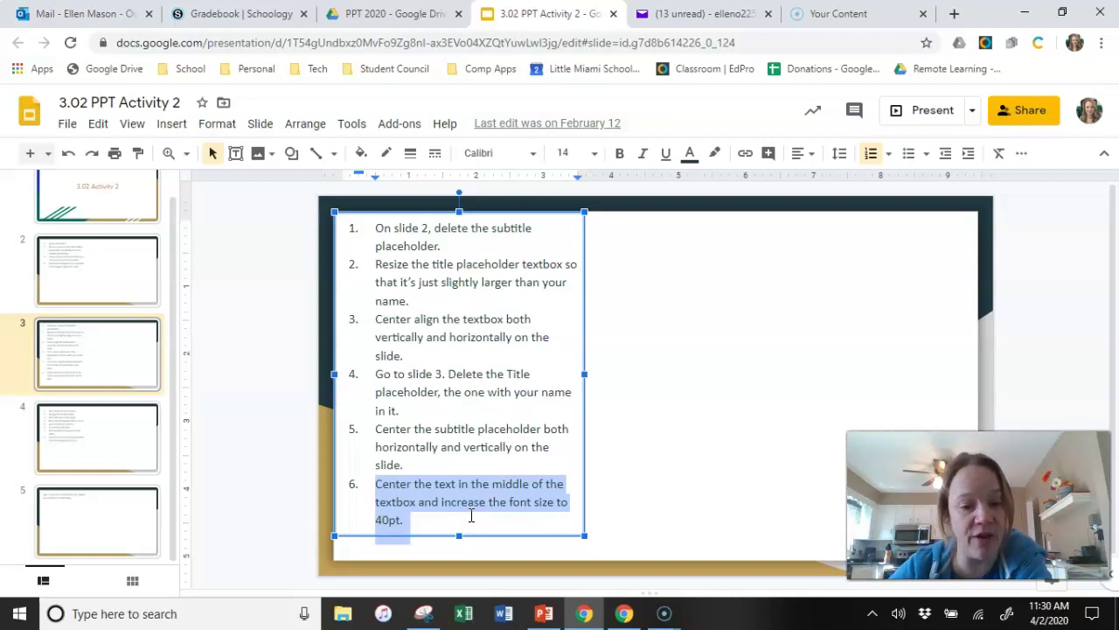
{"action": "left_click", "coordinate": [544, 613]}
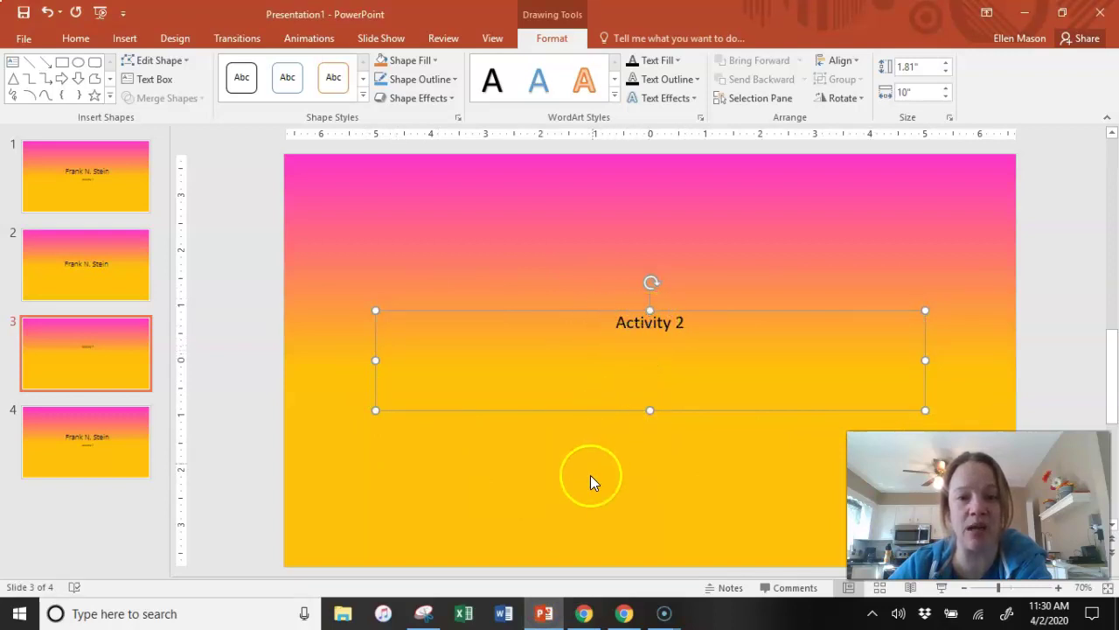
- Center slide 3's Activity 2 subtitle horizontally and align it to the middle of its box
{"action": "left_click", "coordinate": [553, 311]}
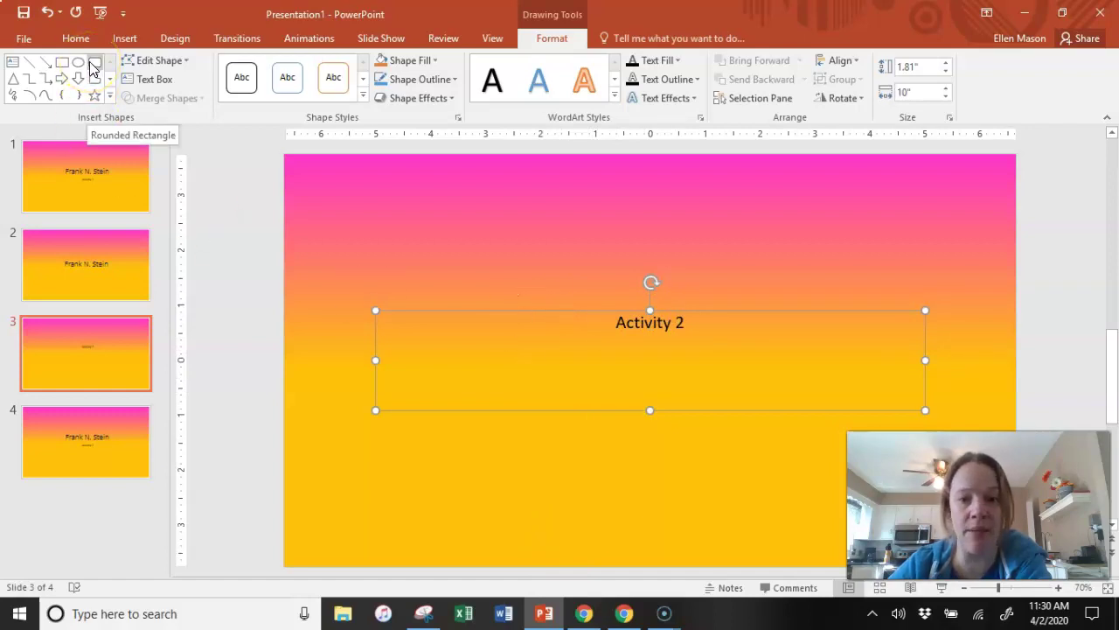
{"action": "left_click", "coordinate": [75, 41]}
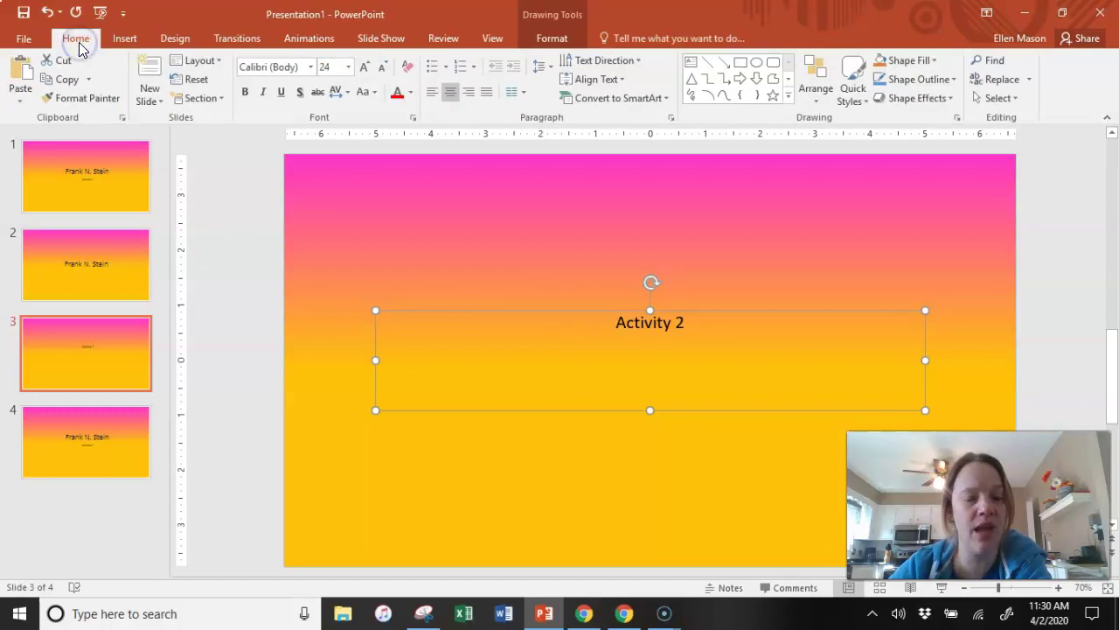
{"action": "left_click", "coordinate": [451, 95]}
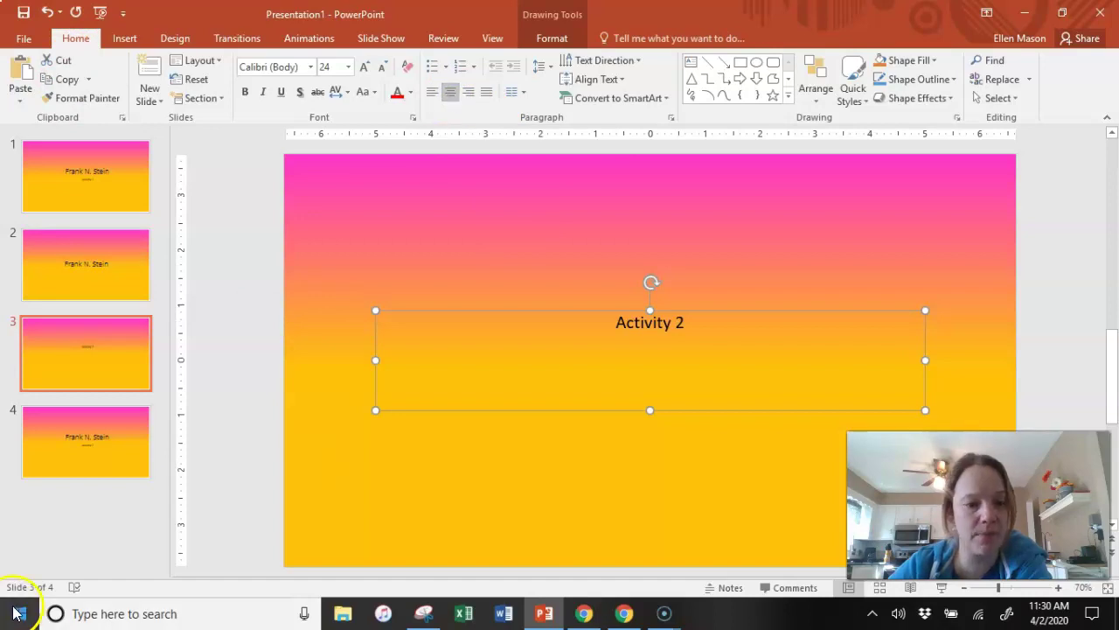
{"action": "left_click", "coordinate": [616, 80]}
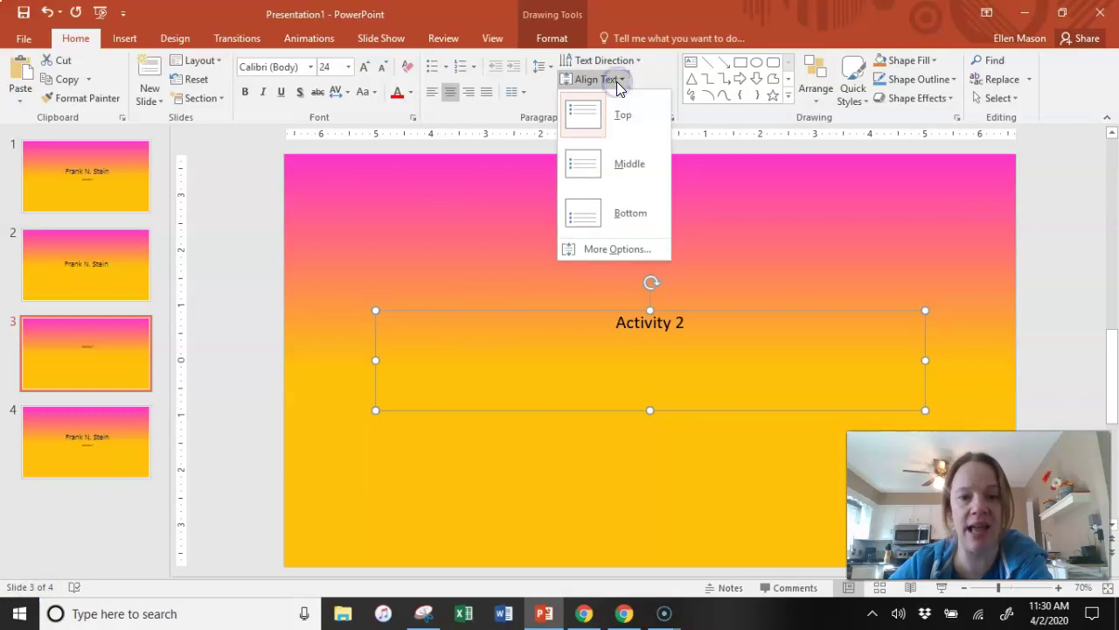
{"action": "left_click", "coordinate": [630, 166]}
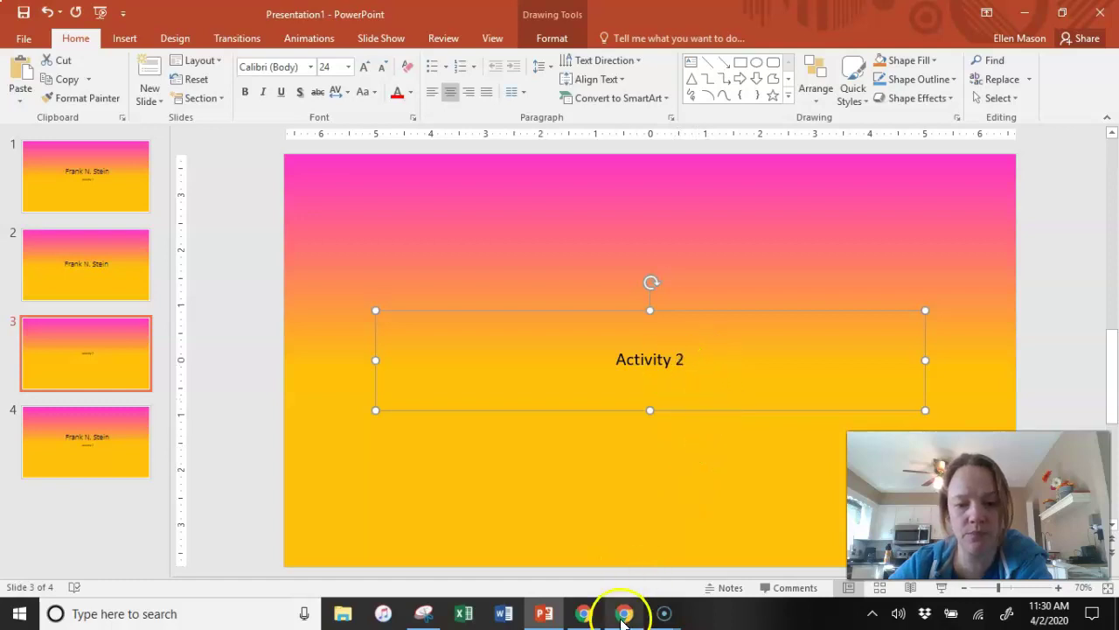
{"action": "left_click", "coordinate": [595, 619]}
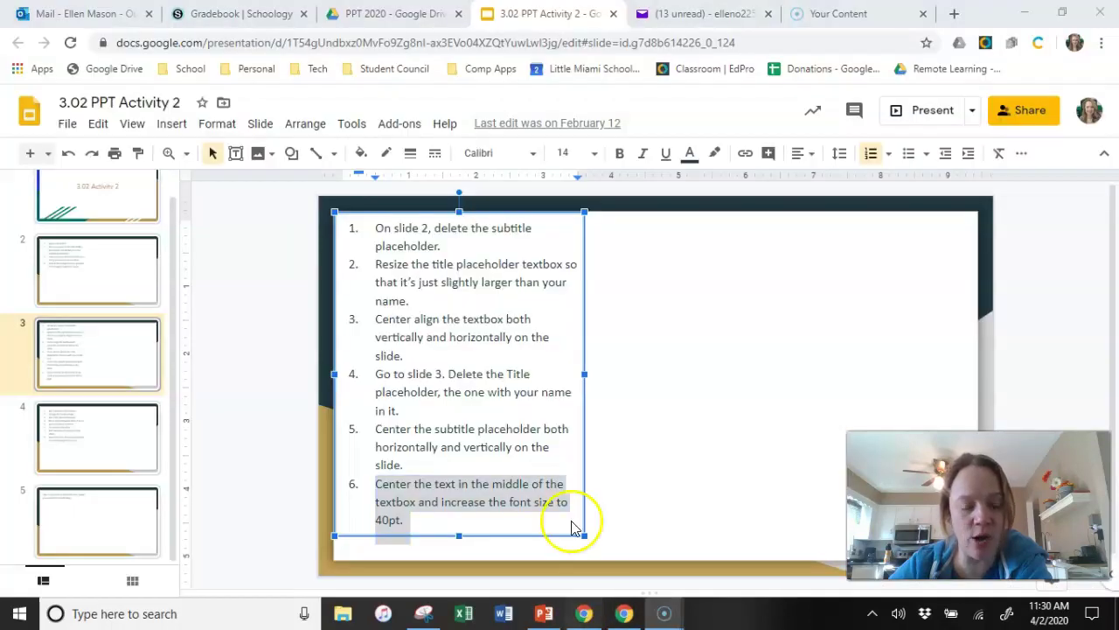
- Highlight the 'increase the font size to 40pt' part of step 6 in the instructions
{"action": "left_click", "coordinate": [554, 517]}
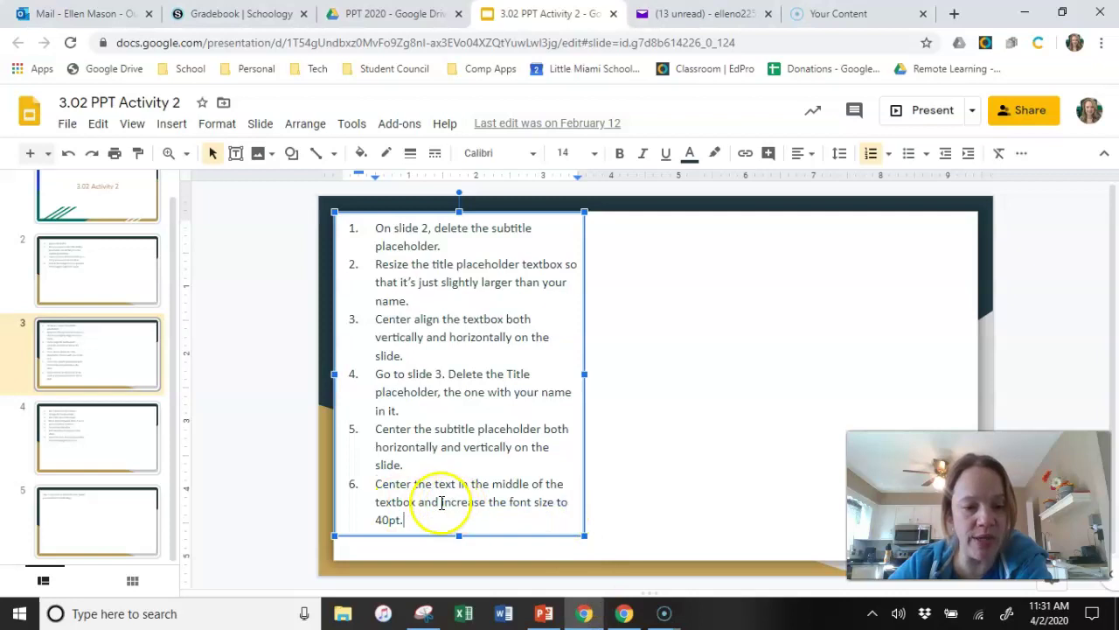
{"action": "left_click_drag", "start_coordinate": [442, 502], "coordinate": [566, 512]}
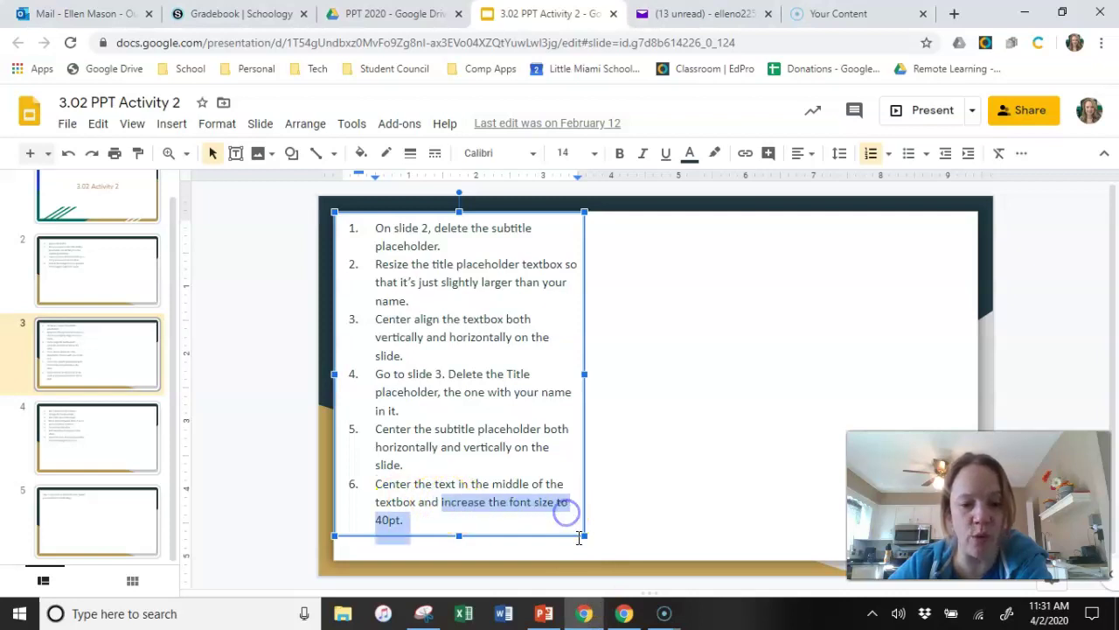
{"action": "left_click", "coordinate": [543, 613]}
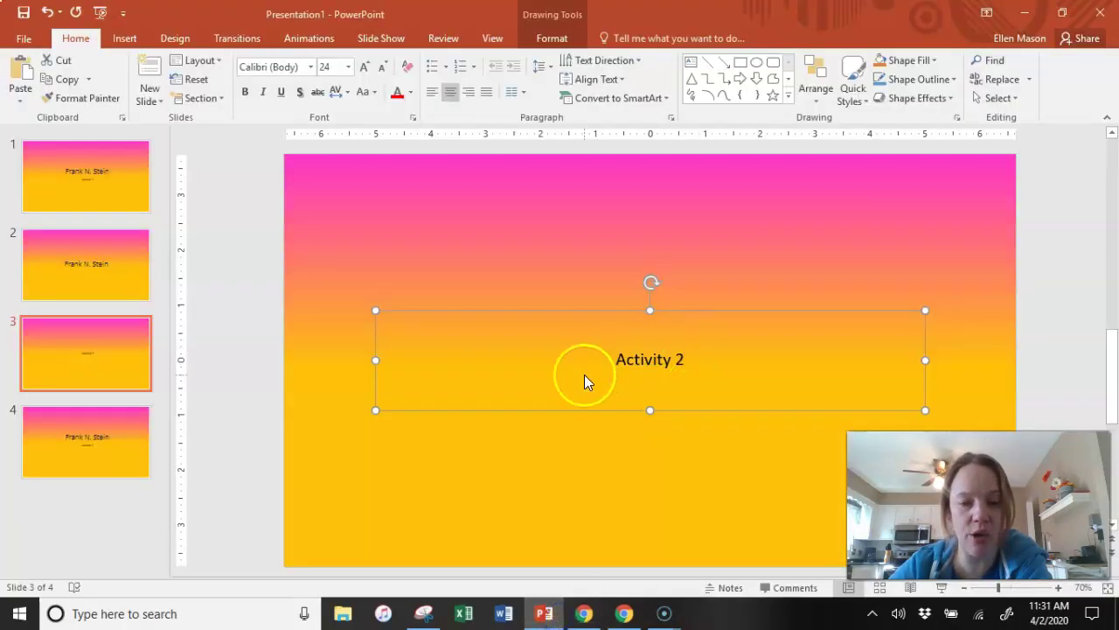
- Select the 'Activity 2' text on slide 3 and set its font size to 40 pt
{"action": "left_click", "coordinate": [587, 313]}
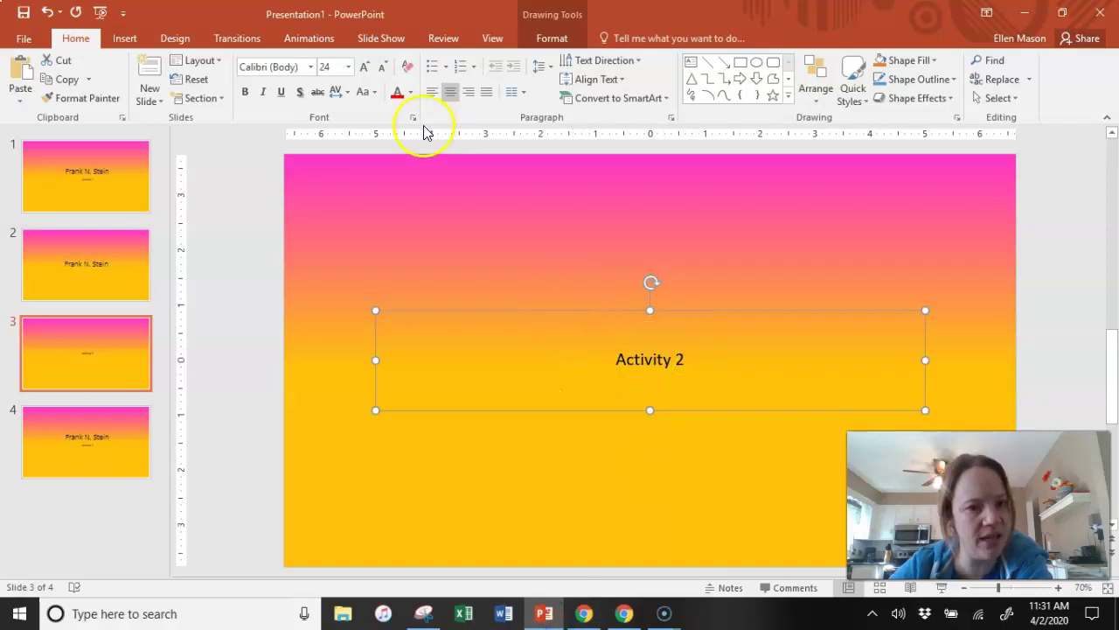
{"action": "left_click", "coordinate": [709, 363]}
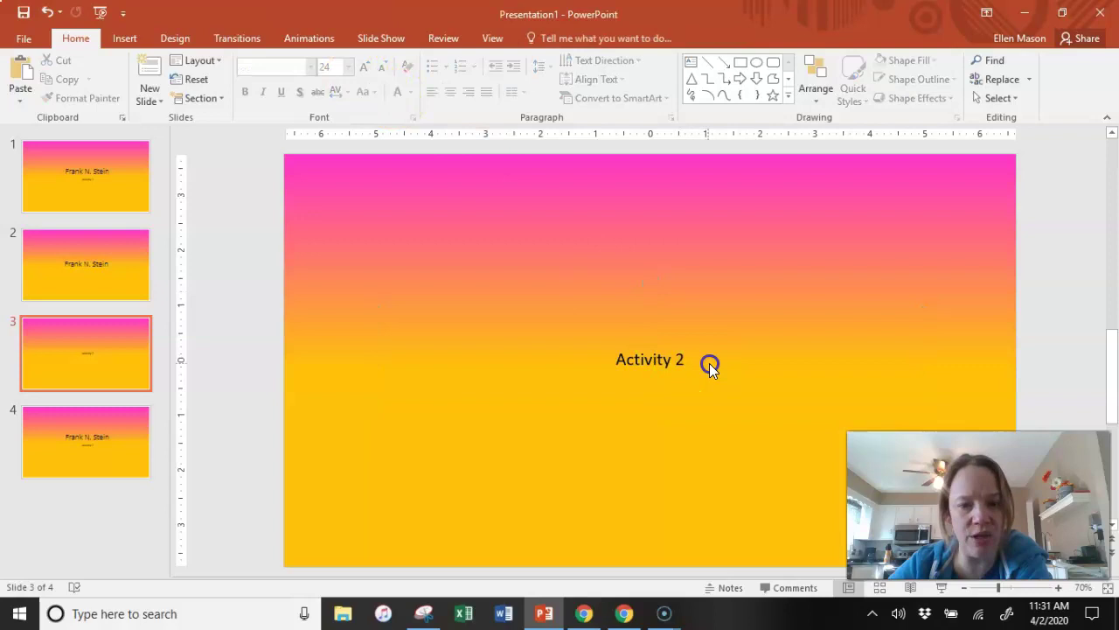
{"action": "left_click", "coordinate": [685, 313]}
{"action": "left_click", "coordinate": [686, 367]}
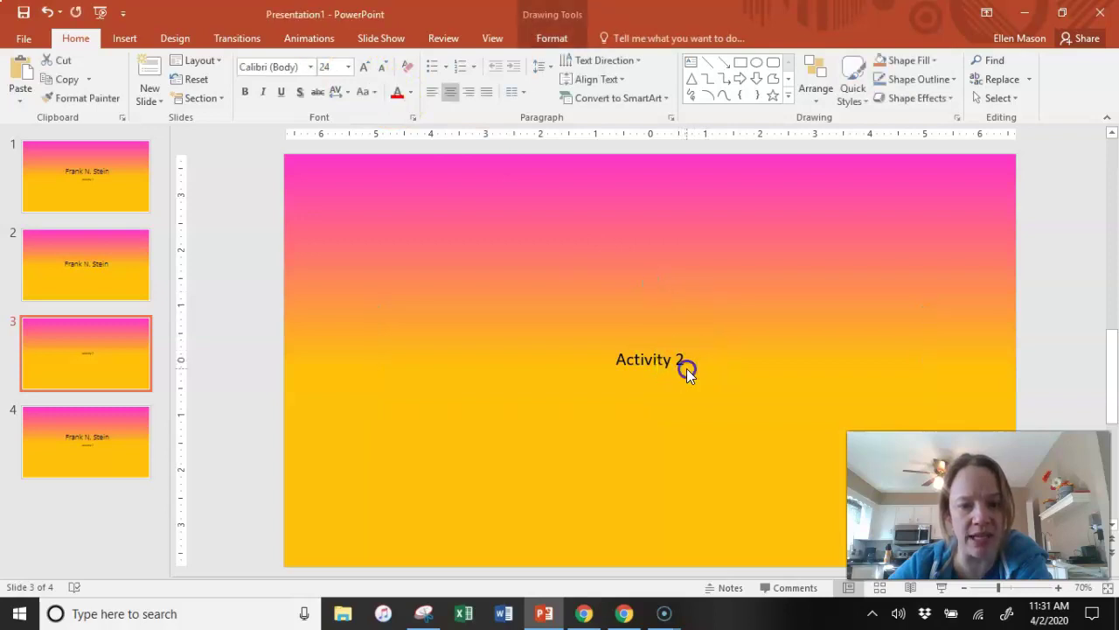
{"action": "left_click", "coordinate": [712, 342]}
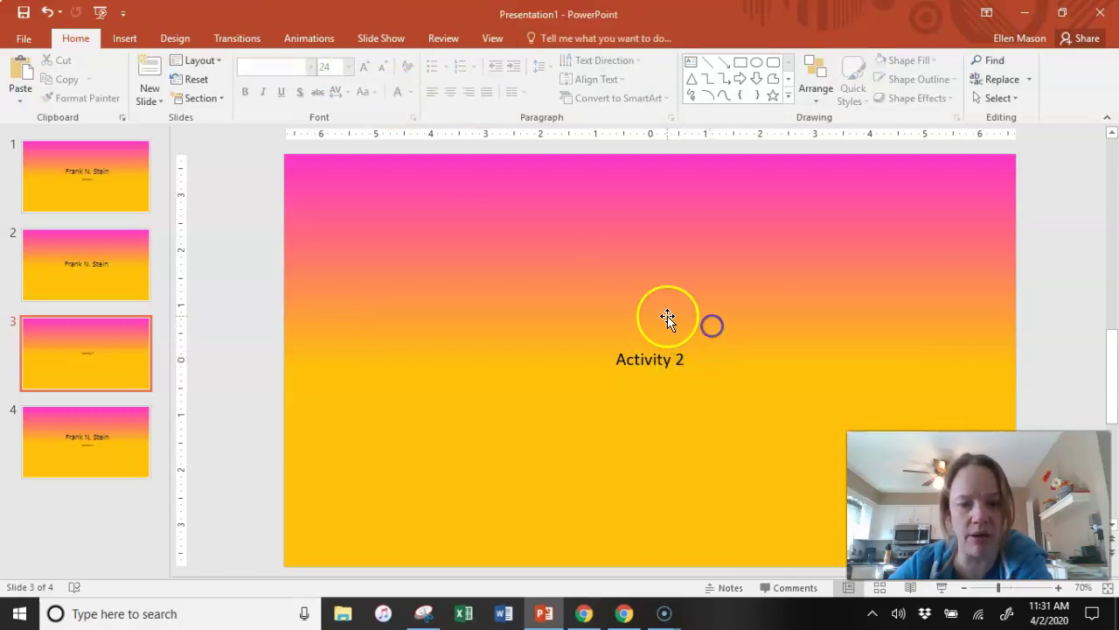
{"action": "left_click", "coordinate": [667, 317]}
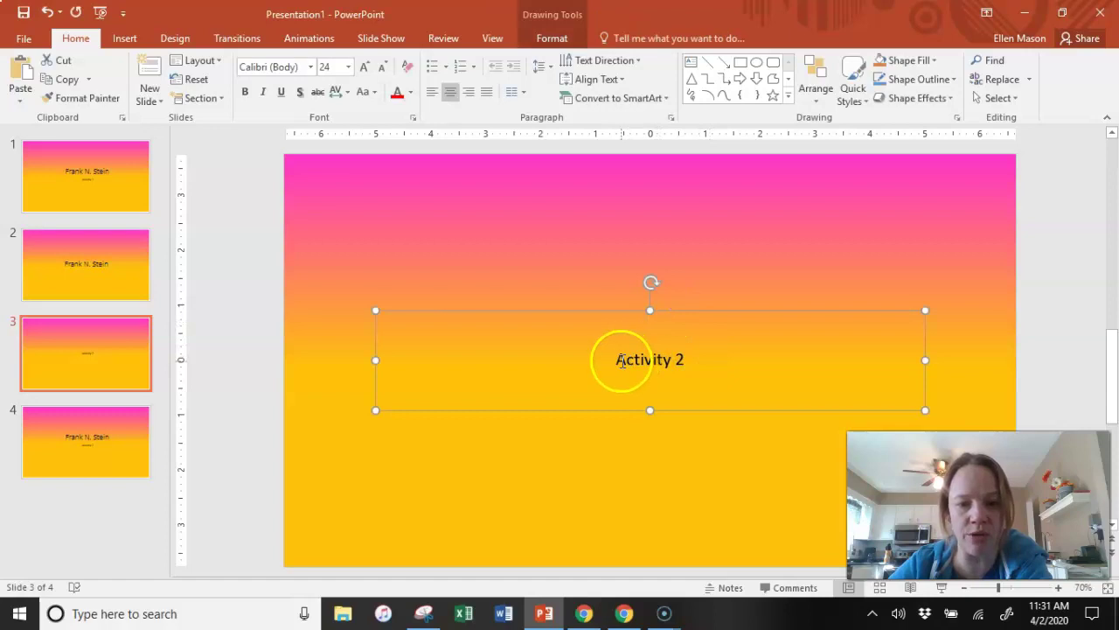
{"action": "left_click_drag", "start_coordinate": [622, 360], "coordinate": [690, 359]}
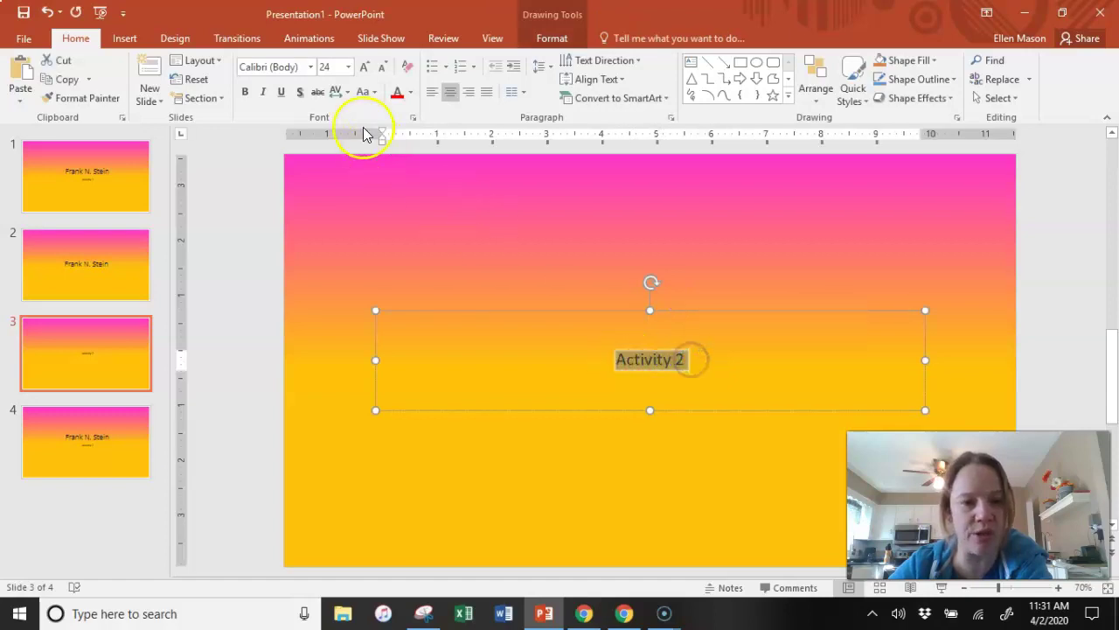
{"action": "left_click", "coordinate": [337, 68]}
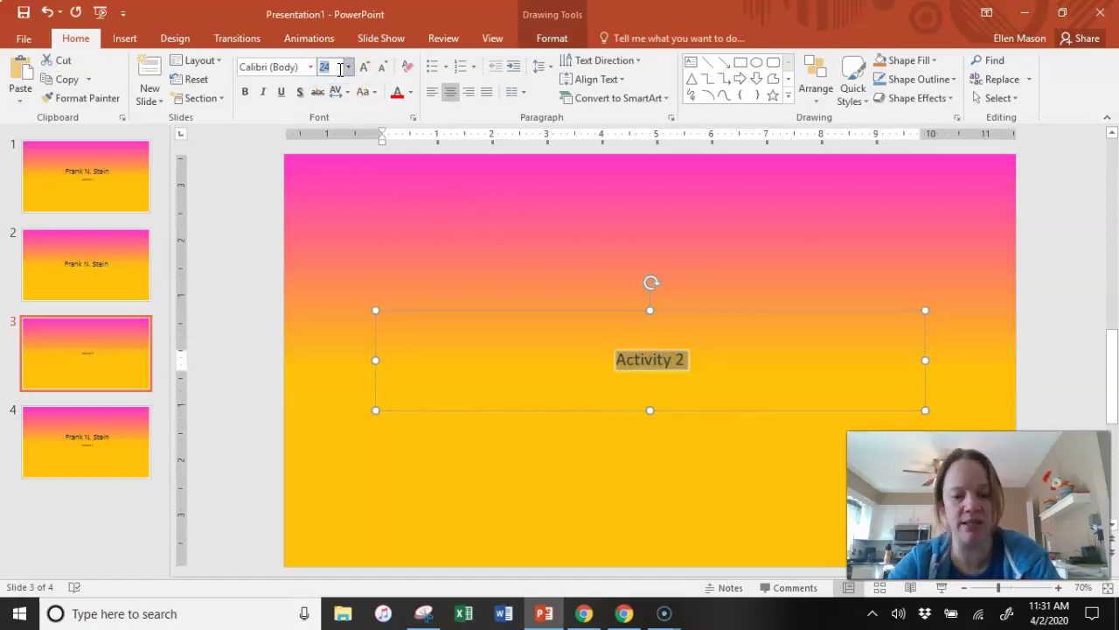
{"action": "key", "text": "Return"}
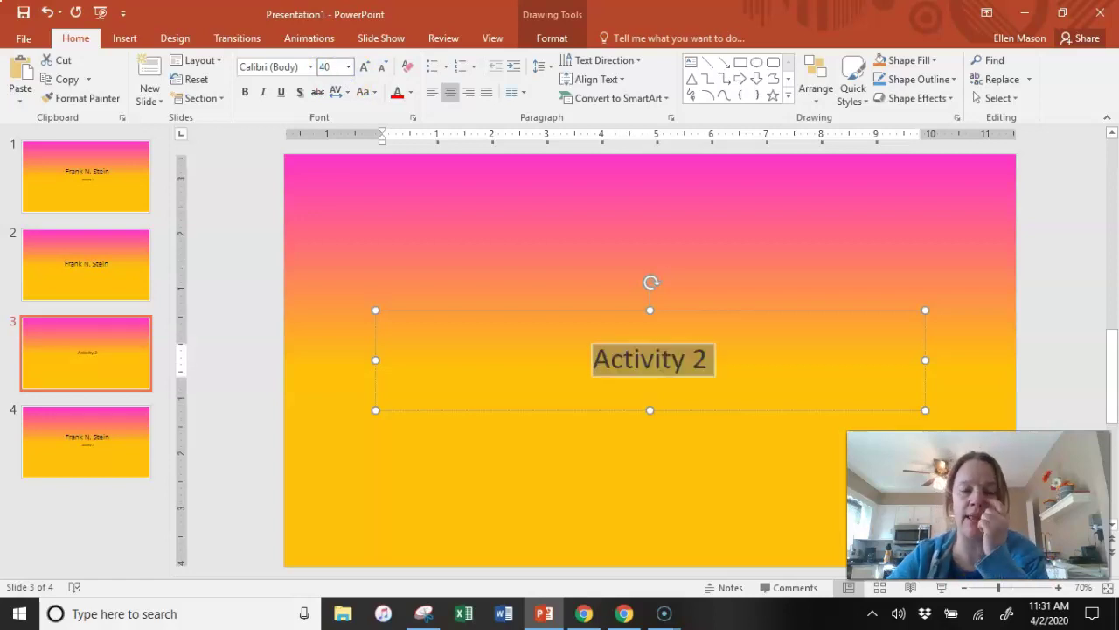
{"action": "left_click", "coordinate": [713, 466]}
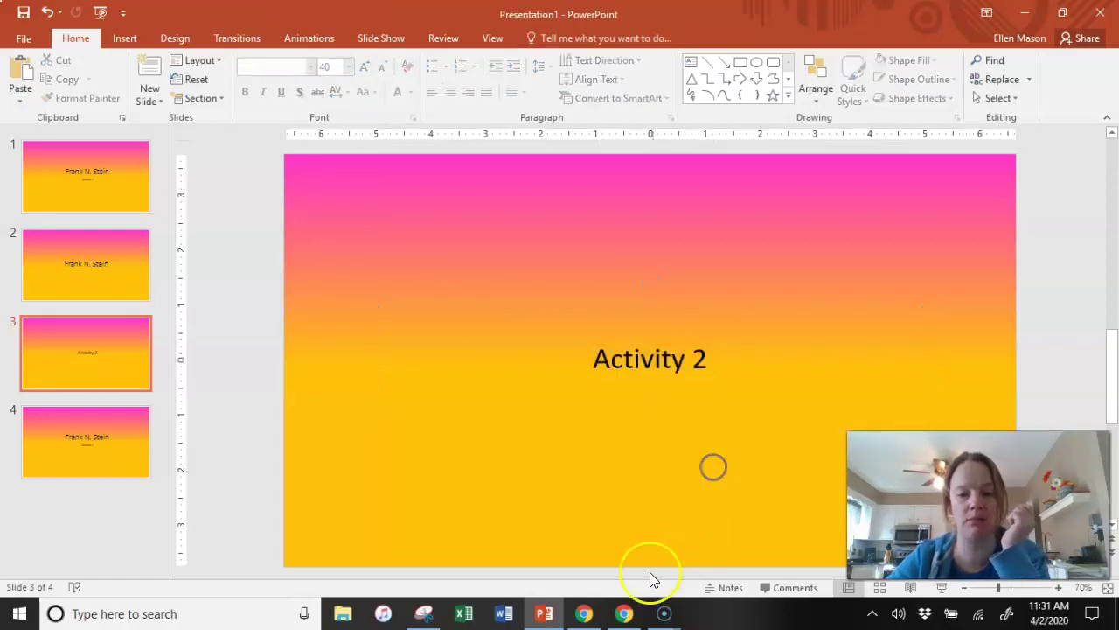
{"action": "left_click", "coordinate": [590, 615]}
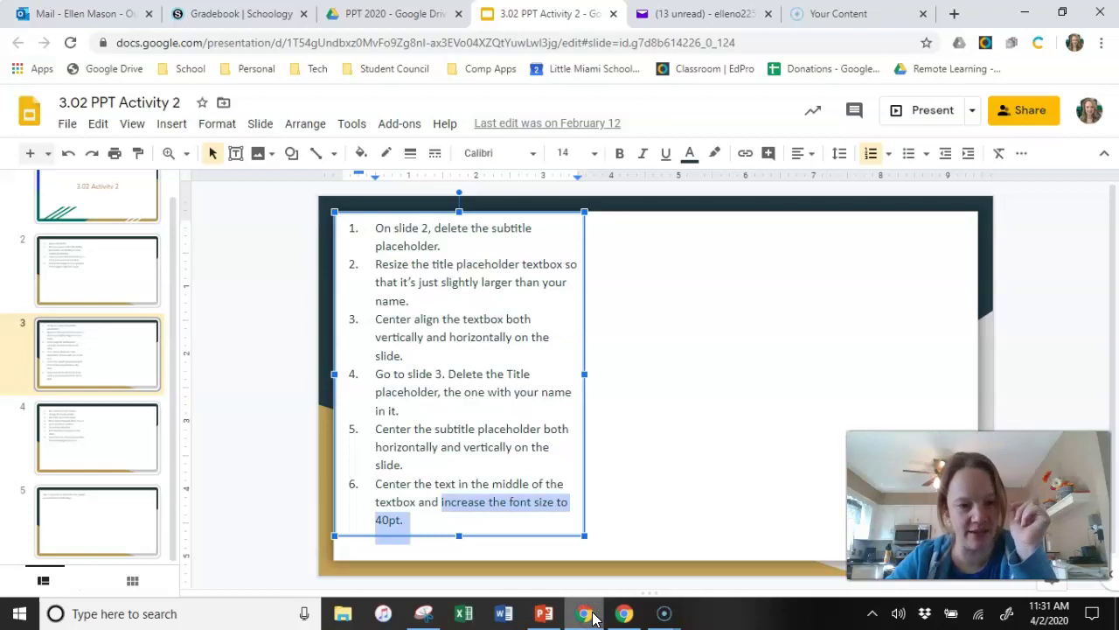